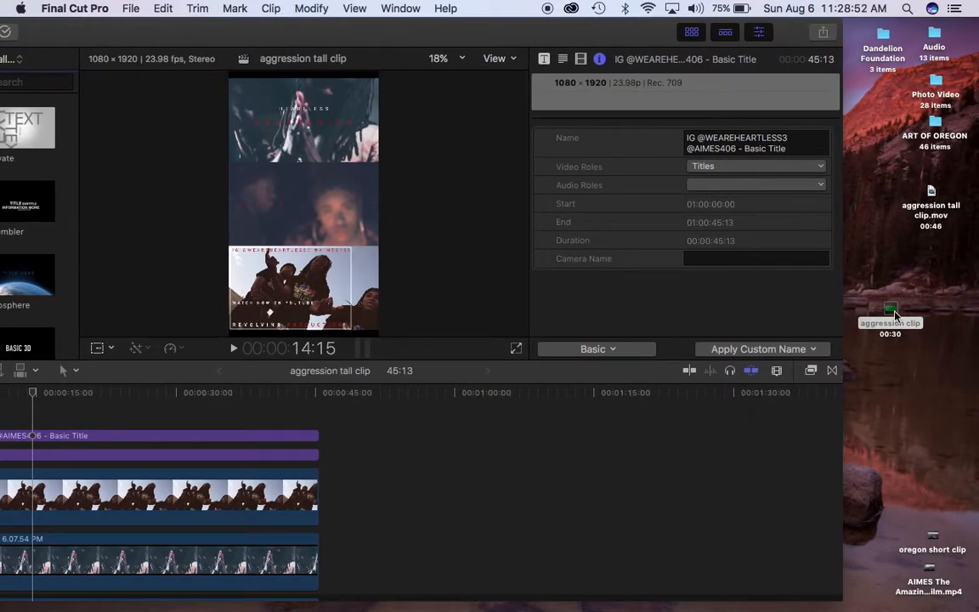
Preview the desktop video "aggression clip" in QuickTime Player, skipping ahead to about 8 seconds, and minimise the player window.
{"action": "left_click_drag", "start_coordinate": [892, 321], "coordinate": [933, 342]}
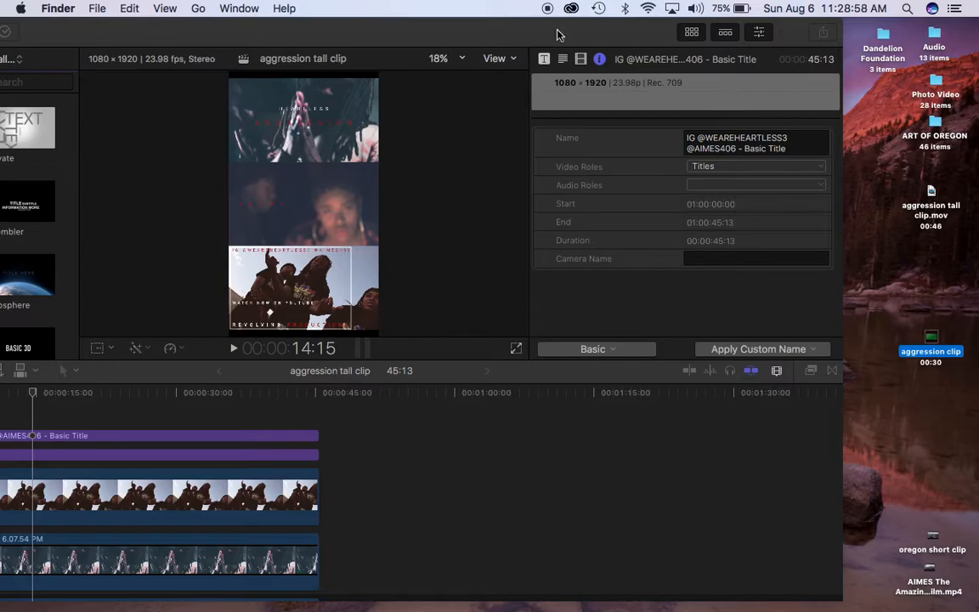
{"action": "double_click", "coordinate": [931, 342]}
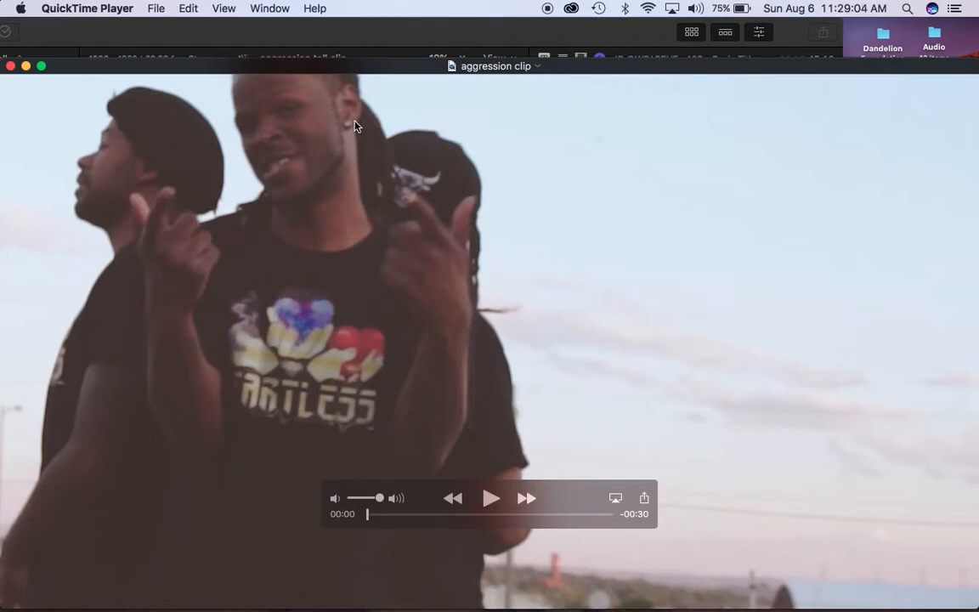
{"action": "left_click_drag", "start_coordinate": [341, 66], "coordinate": [340, 46]}
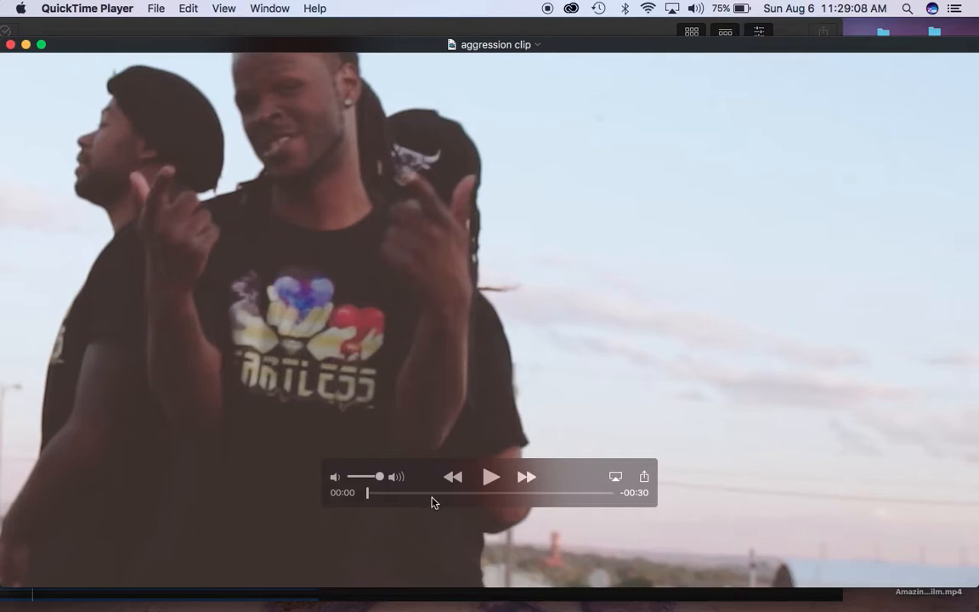
{"action": "key", "text": "space"}
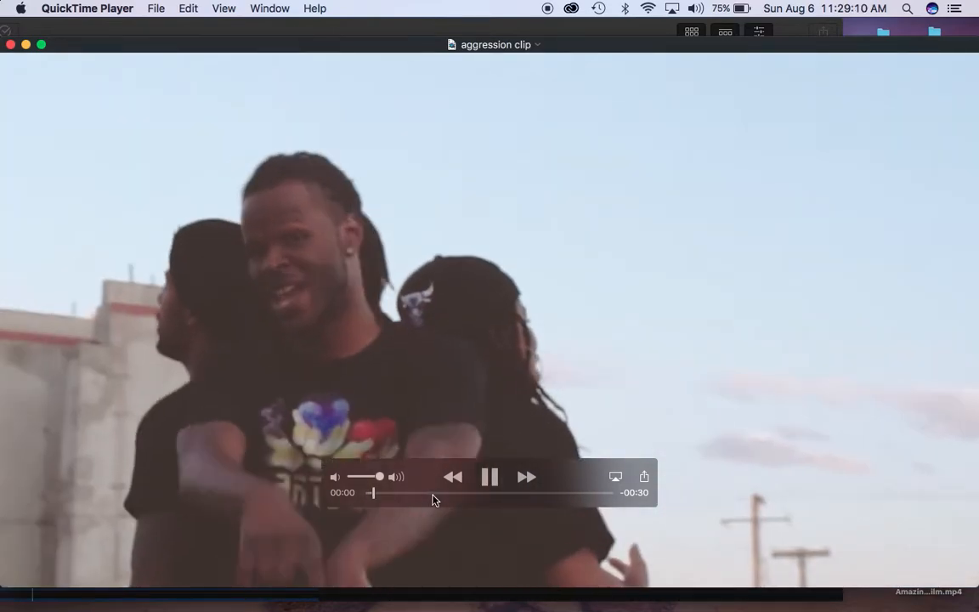
{"action": "left_click", "coordinate": [433, 498]}
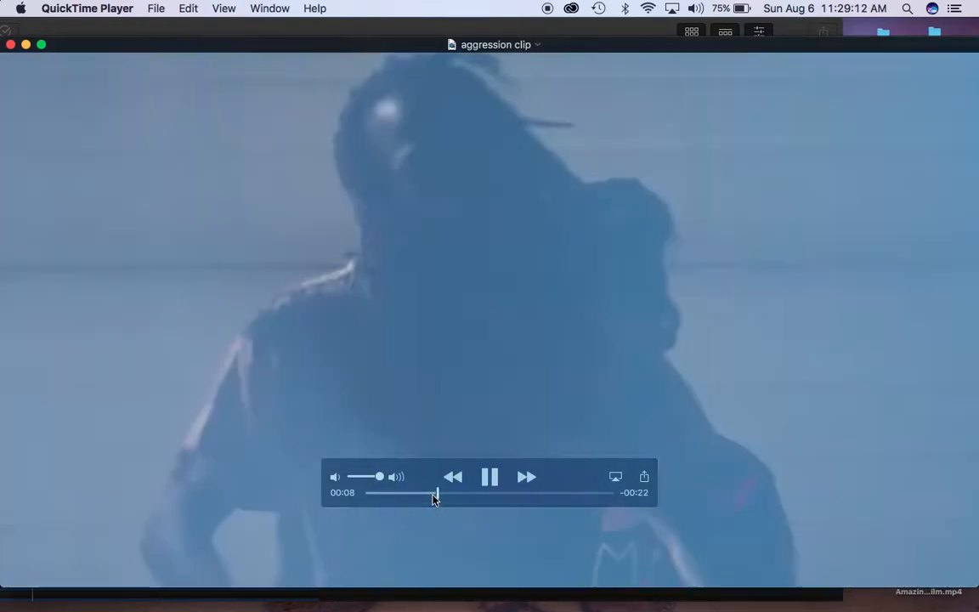
{"action": "key", "text": "space"}
{"action": "left_click", "coordinate": [23, 43]}
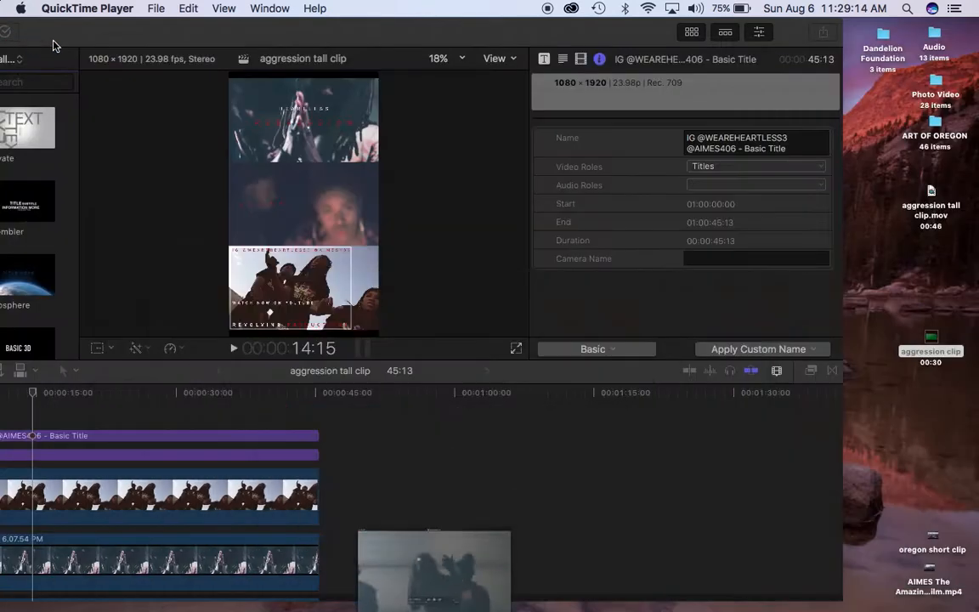
{"action": "left_click", "coordinate": [929, 340]}
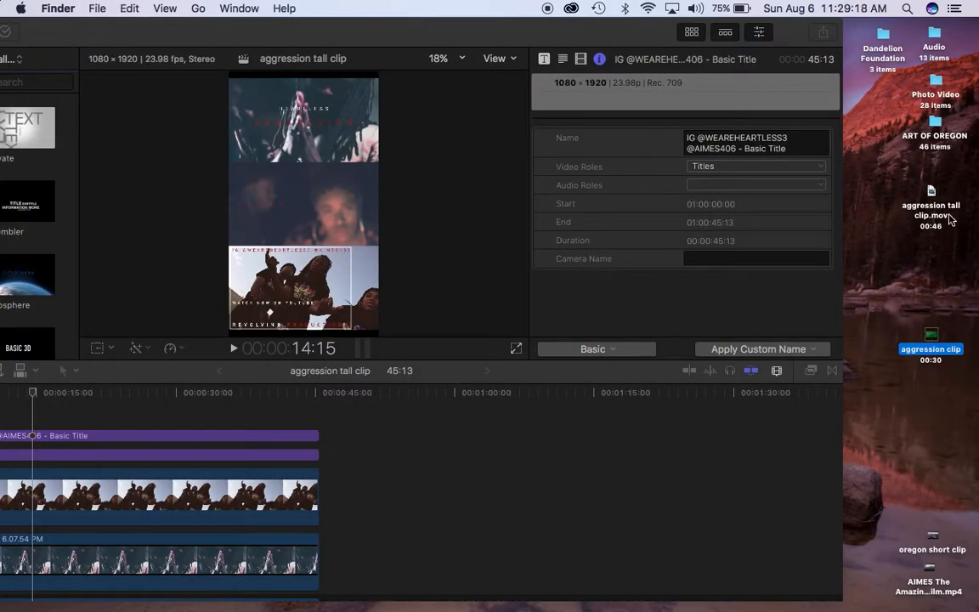
{"action": "left_click_drag", "start_coordinate": [411, 39], "coordinate": [547, 10]}
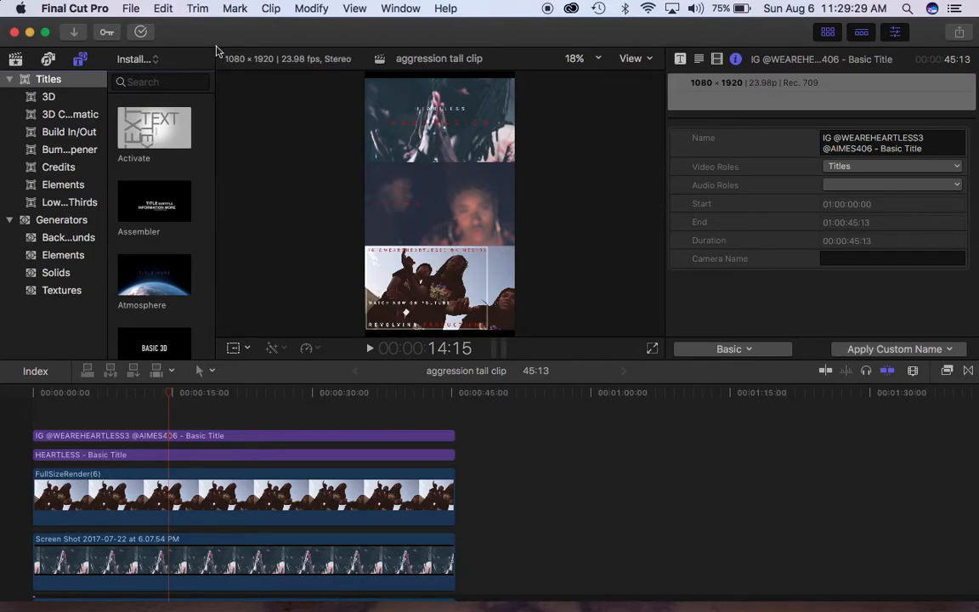
{"action": "left_click", "coordinate": [130, 7]}
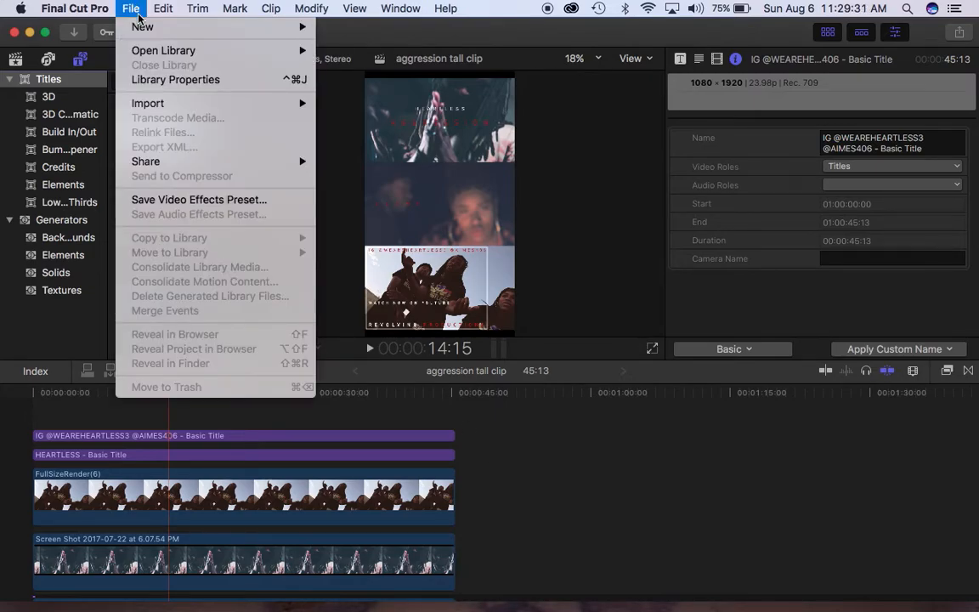
{"action": "mouse_move", "coordinate": [142, 27]}
{"action": "left_click", "coordinate": [402, 38]}
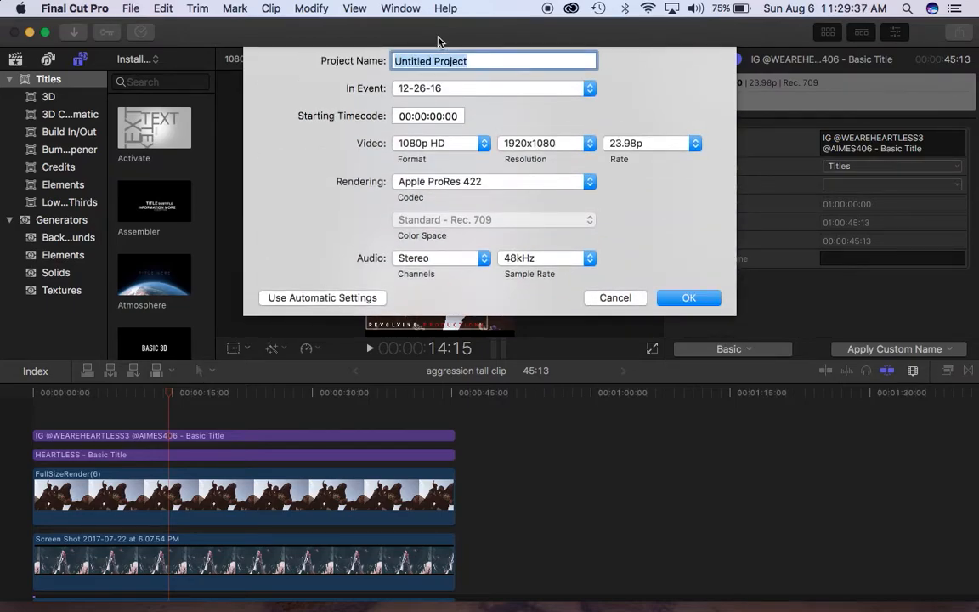
{"action": "left_click", "coordinate": [474, 145]}
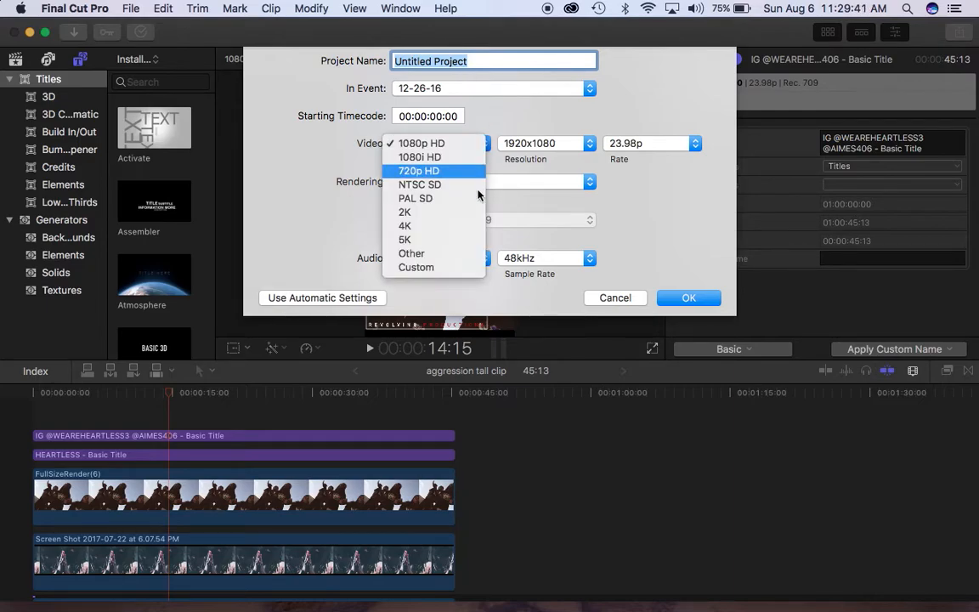
{"action": "left_click", "coordinate": [454, 269]}
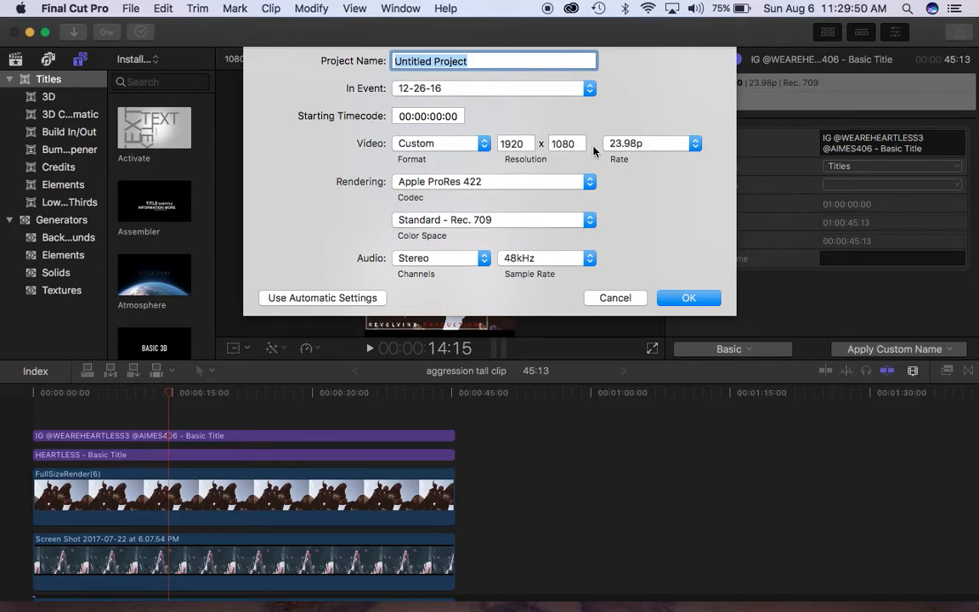
{"action": "double_click", "coordinate": [528, 143]}
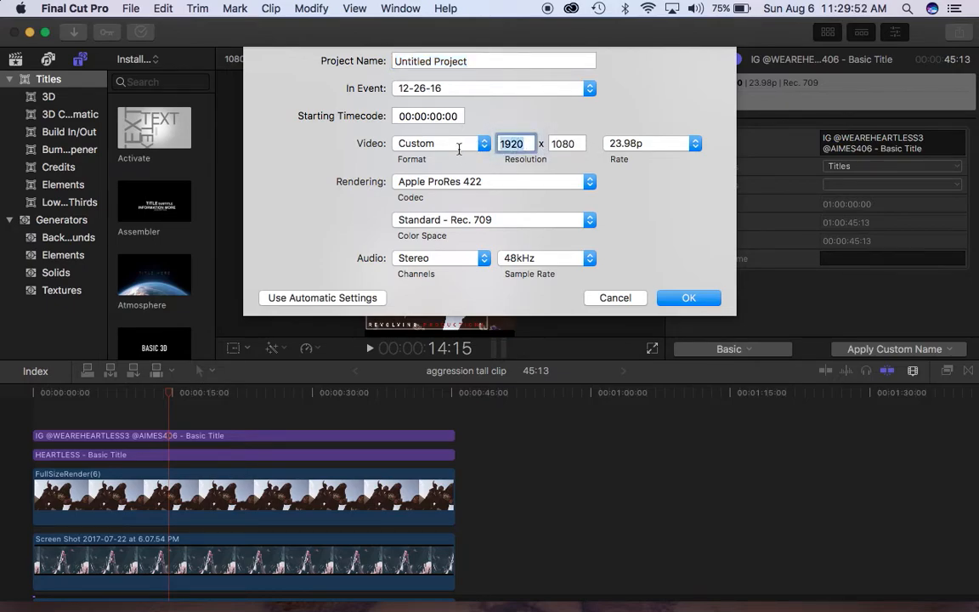
{"action": "type", "text": "1080"}
{"action": "key", "text": "Tab"}
{"action": "type", "text": "1"}
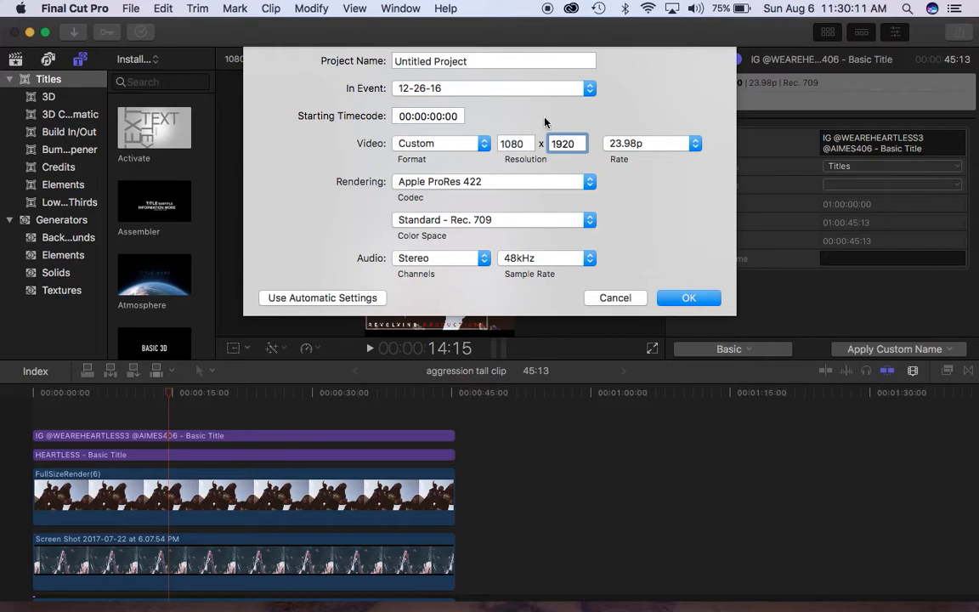
{"action": "left_click", "coordinate": [616, 297]}
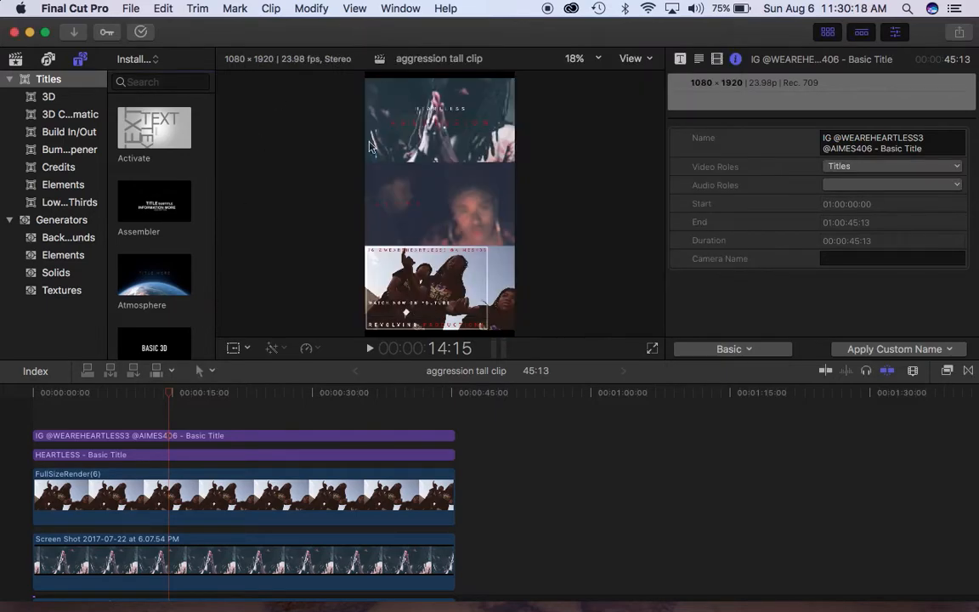
Add the desktop video "aggression clip" to the end of the primary storyline in the aggression tall clip project.
{"action": "left_click_drag", "start_coordinate": [326, 40], "coordinate": [253, 8]}
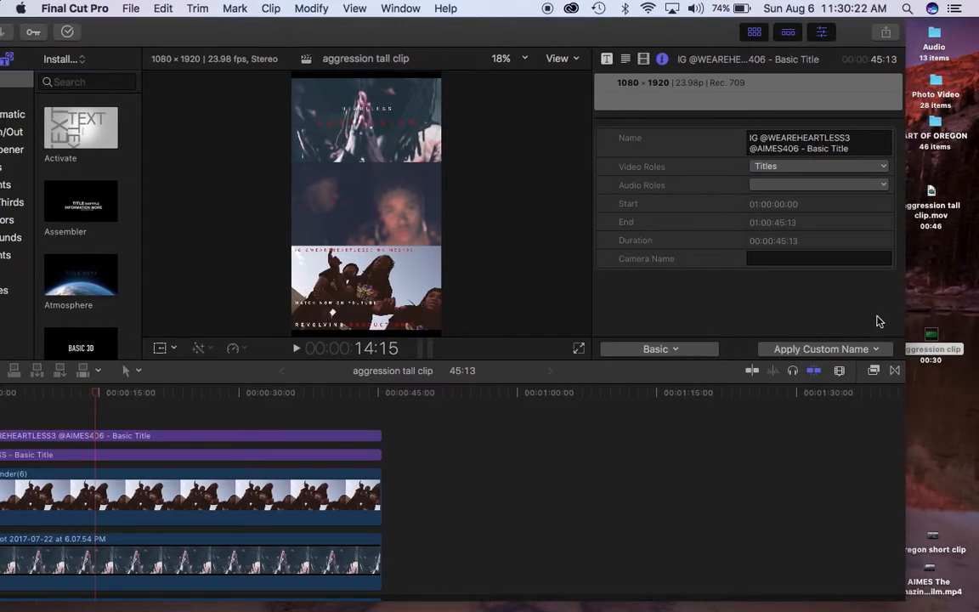
{"action": "left_click_drag", "start_coordinate": [932, 338], "coordinate": [470, 221]}
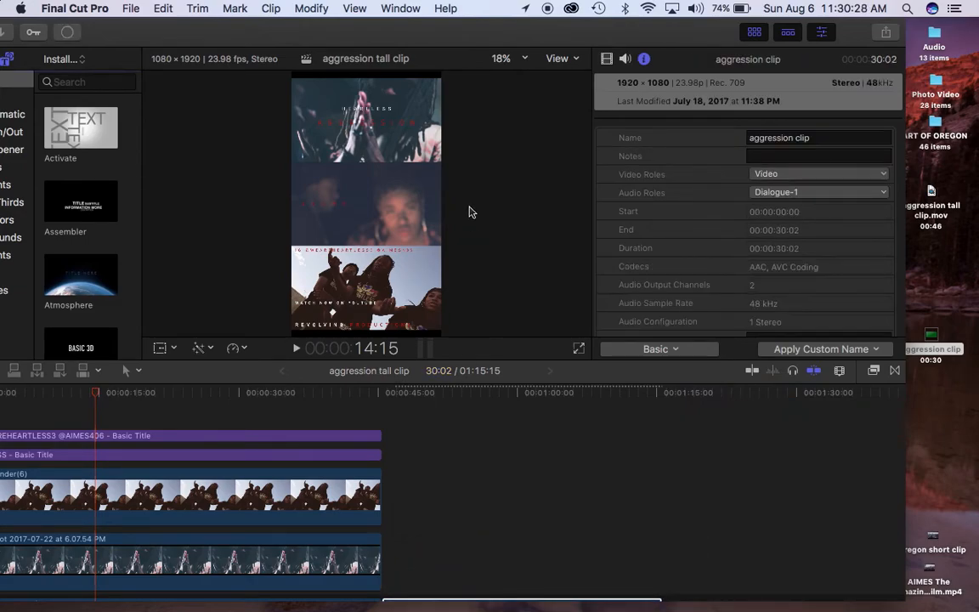
{"action": "left_click_drag", "start_coordinate": [380, 33], "coordinate": [450, 10]}
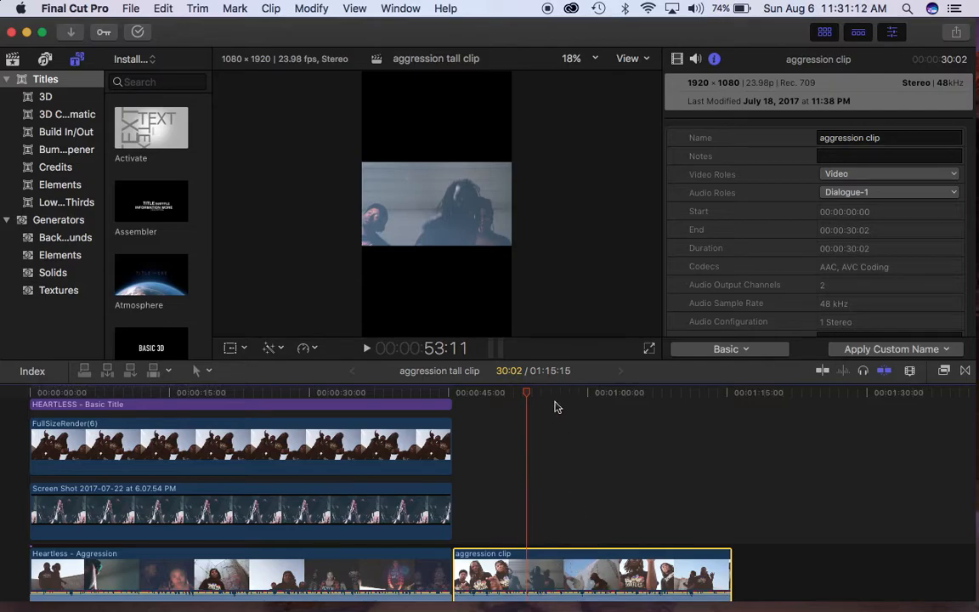
Examine frames at several points of the appended aggression clip to see how it fits the vertical canvas.
{"action": "mouse_move", "coordinate": [549, 392]}
{"action": "left_mouse_down"}
{"action": "mouse_move", "coordinate": [508, 392]}
{"action": "mouse_move", "coordinate": [619, 396]}
{"action": "mouse_move", "coordinate": [548, 399]}
{"action": "left_mouse_up"}
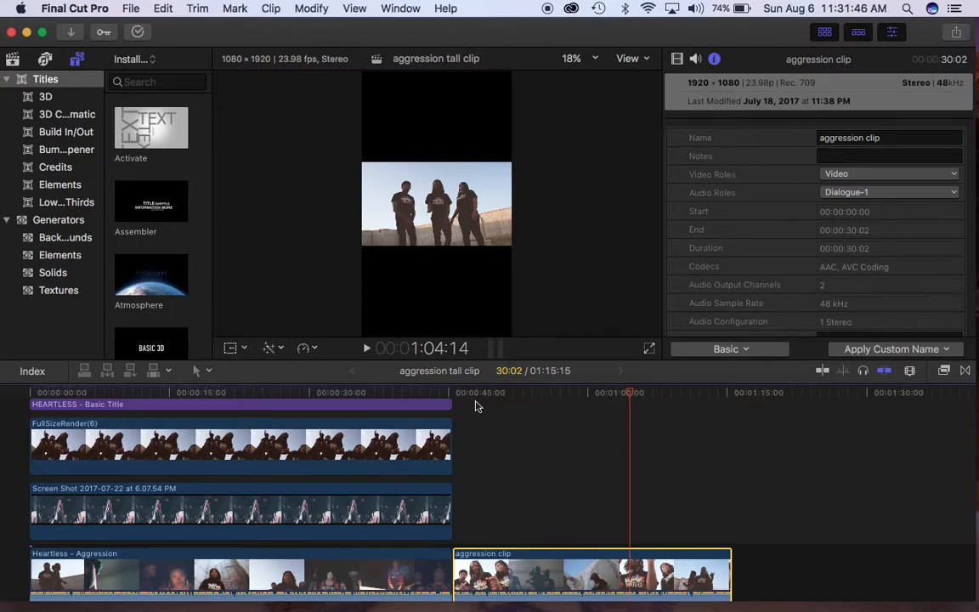
{"action": "left_click", "coordinate": [352, 392]}
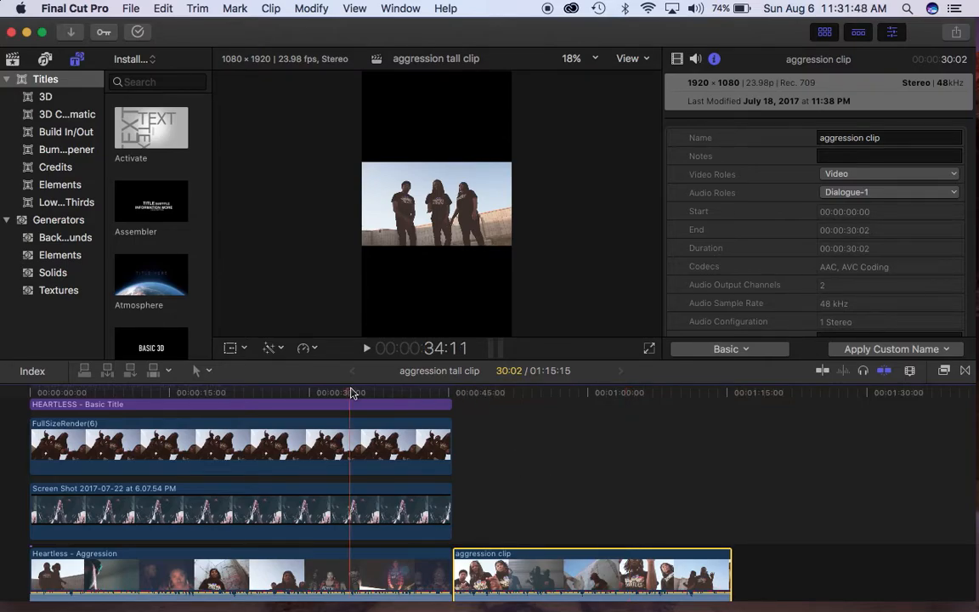
{"action": "left_click", "coordinate": [529, 392]}
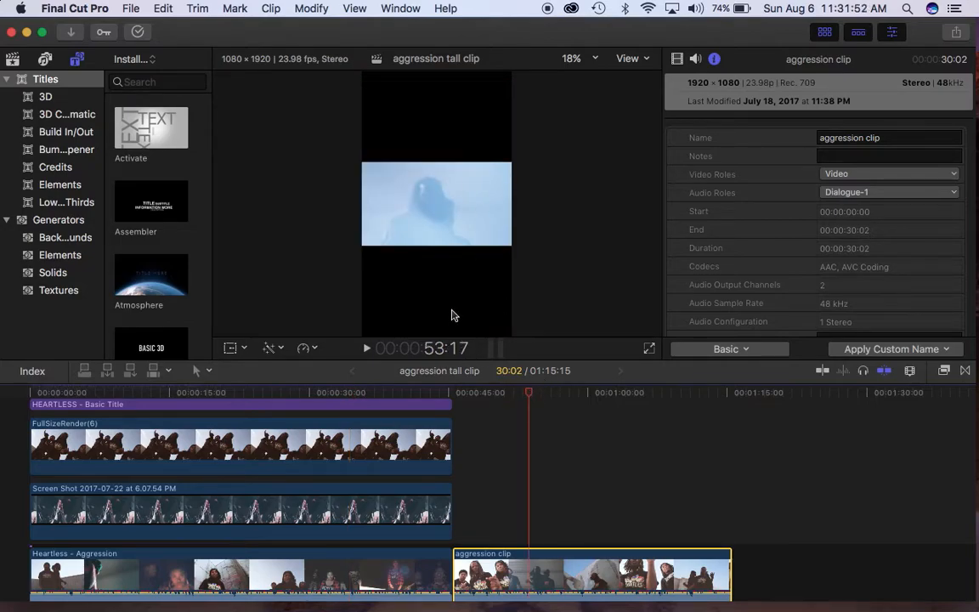
{"action": "left_click", "coordinate": [517, 393]}
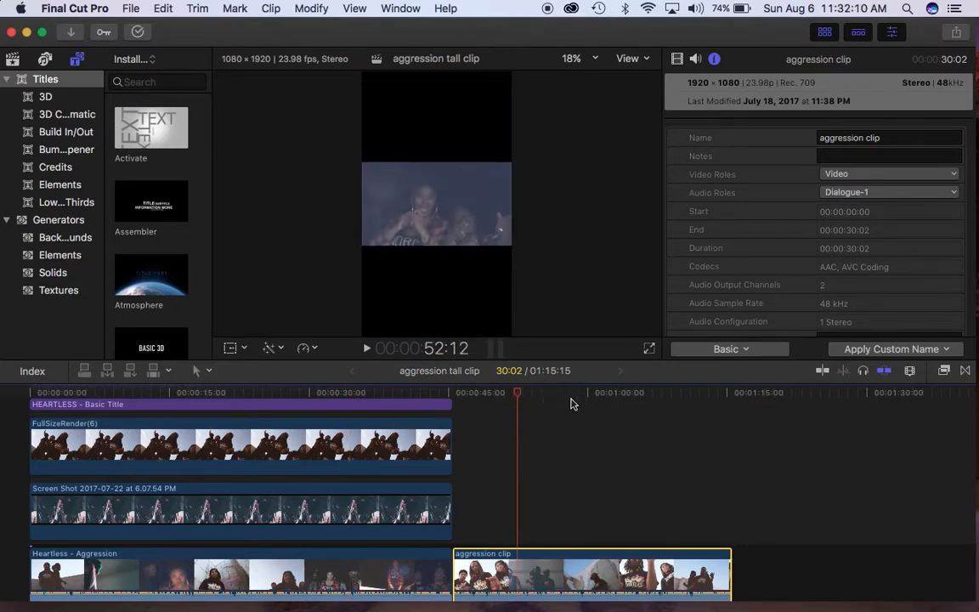
Take a full-screen screenshot of the desktop aggression clip at 00:19 in QuickTime Player and put the player away.
{"action": "left_click_drag", "start_coordinate": [603, 31], "coordinate": [492, 32]}
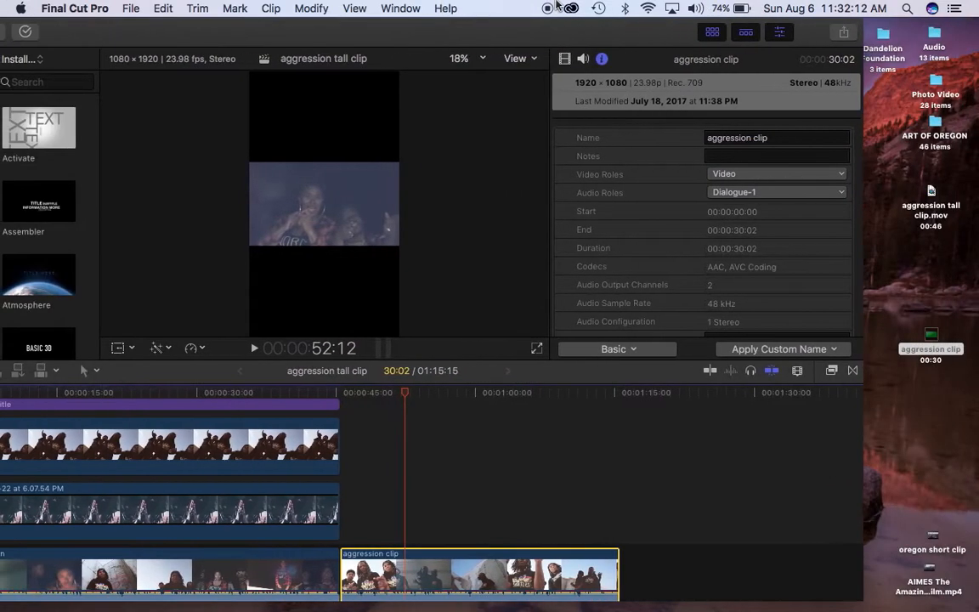
{"action": "double_click", "coordinate": [932, 336]}
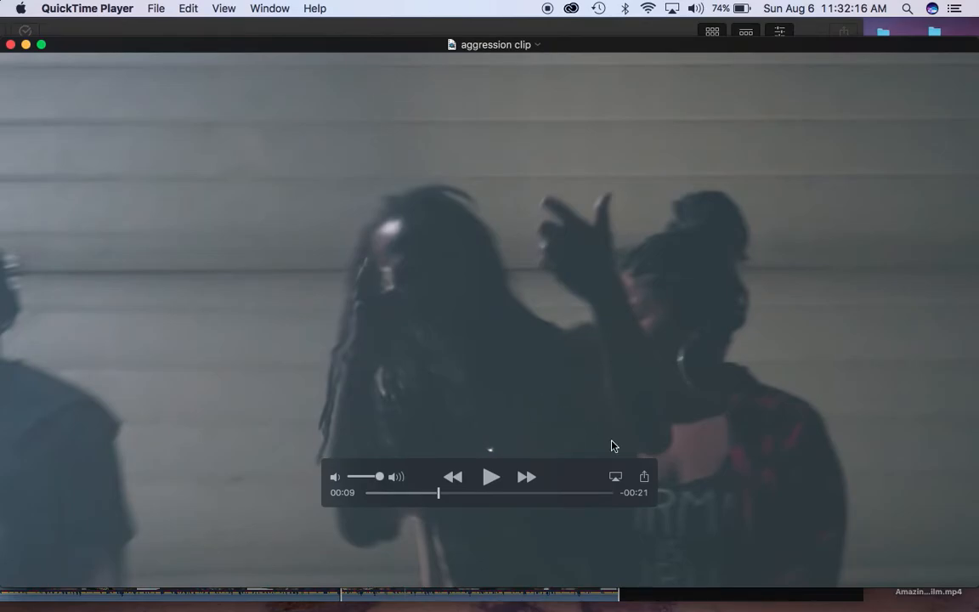
{"action": "left_click_drag", "start_coordinate": [499, 492], "coordinate": [528, 492]}
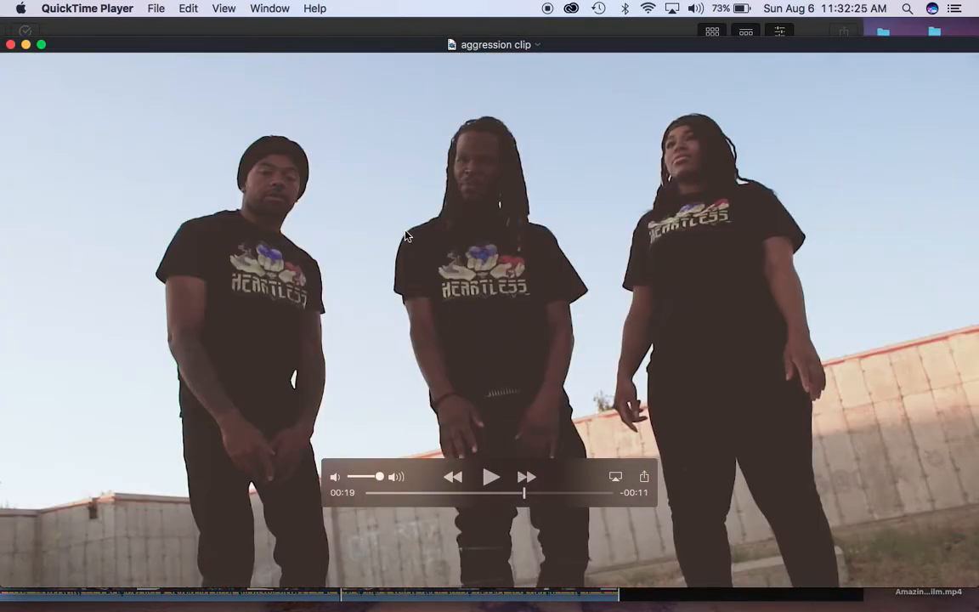
{"action": "left_click", "coordinate": [226, 8]}
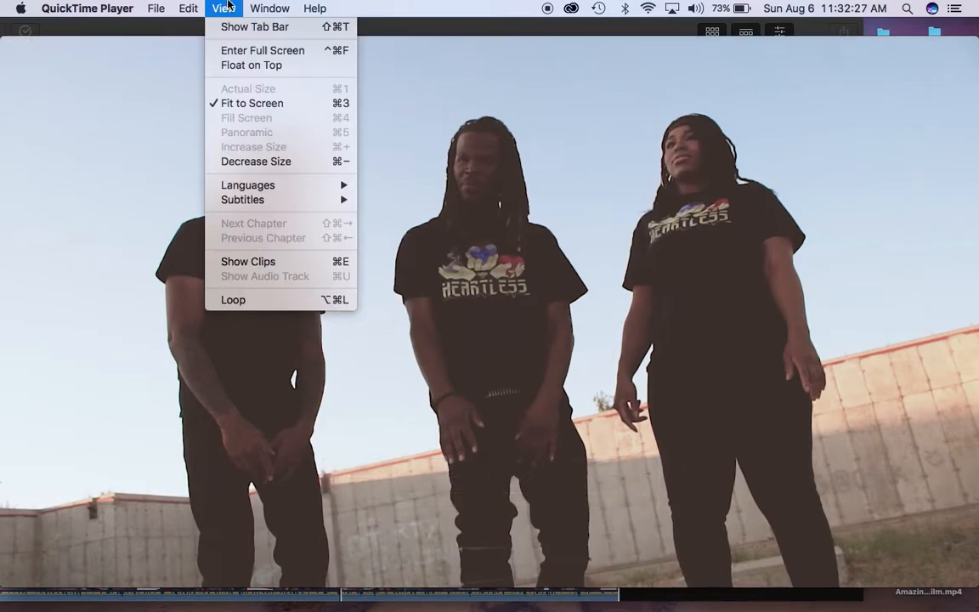
{"action": "left_click", "coordinate": [254, 55]}
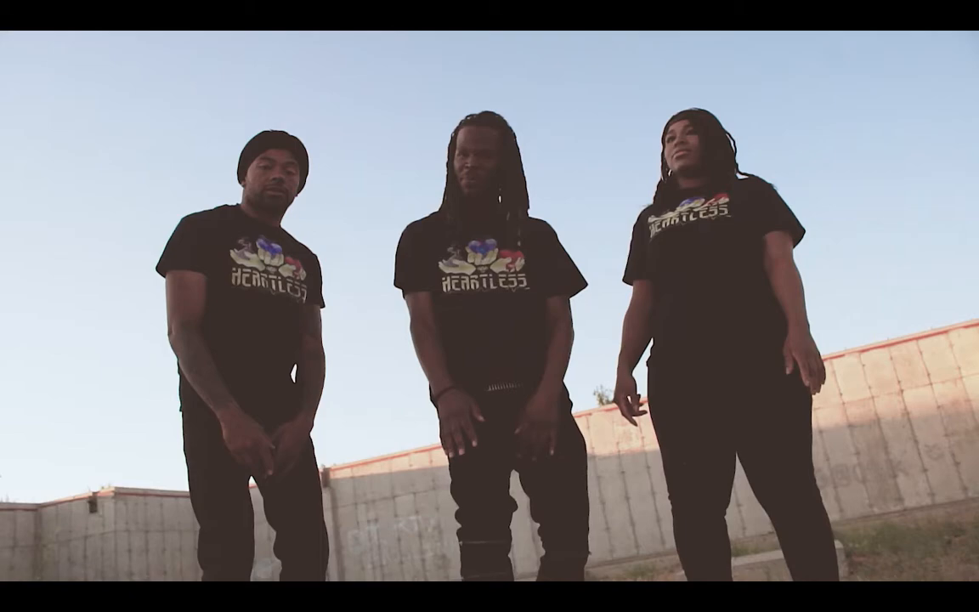
{"action": "key", "text": "Escape"}
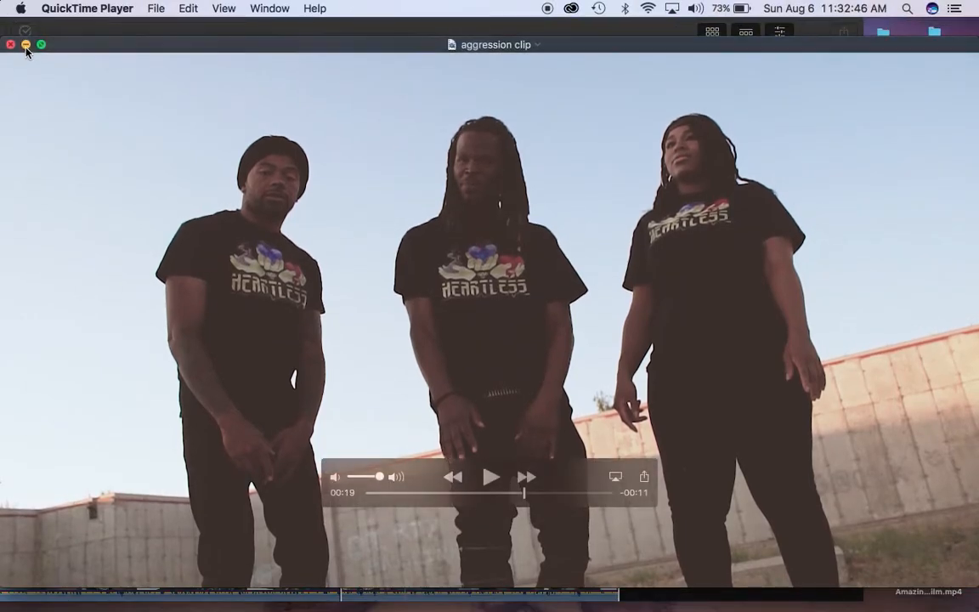
{"action": "key", "text": "super+w"}
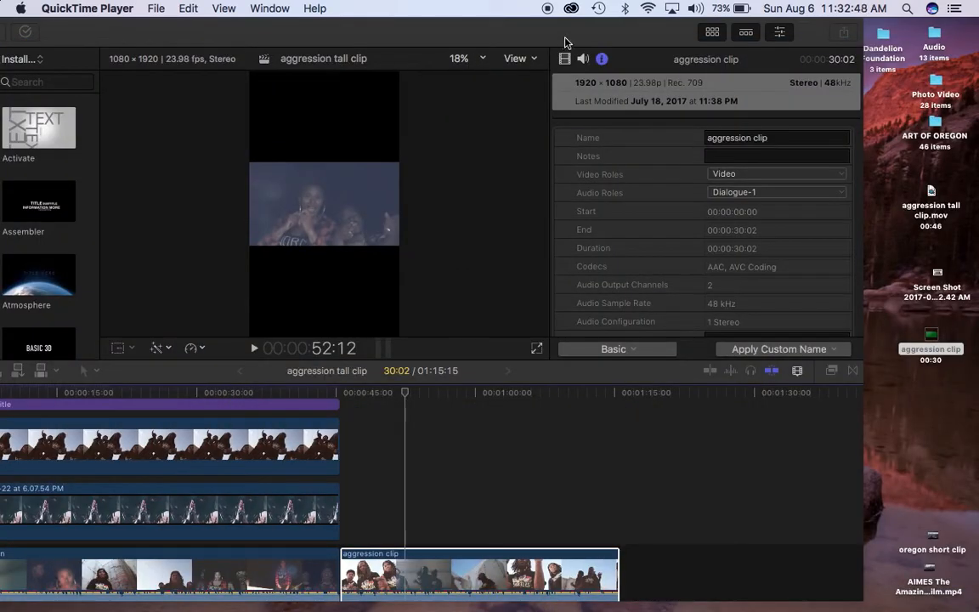
Place the new screenshot on the timeline above the appended aggression clip and extend both ends to span that clip's full length.
{"action": "left_click_drag", "start_coordinate": [566, 42], "coordinate": [501, 35]}
{"action": "left_click_drag", "start_coordinate": [938, 274], "coordinate": [383, 394]}
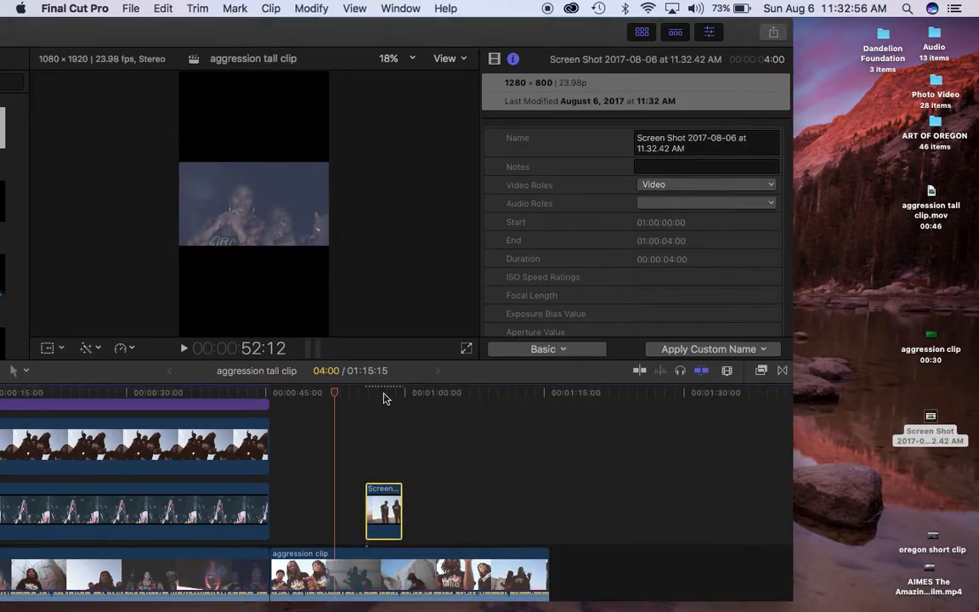
{"action": "left_click", "coordinate": [383, 393]}
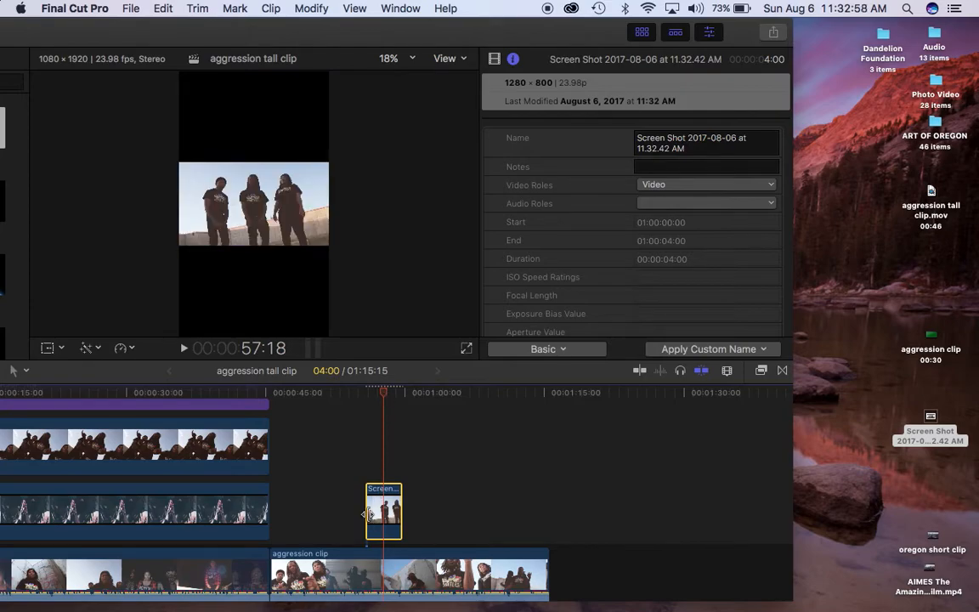
{"action": "left_click_drag", "start_coordinate": [368, 510], "coordinate": [271, 510]}
{"action": "left_click_drag", "start_coordinate": [400, 512], "coordinate": [548, 506]}
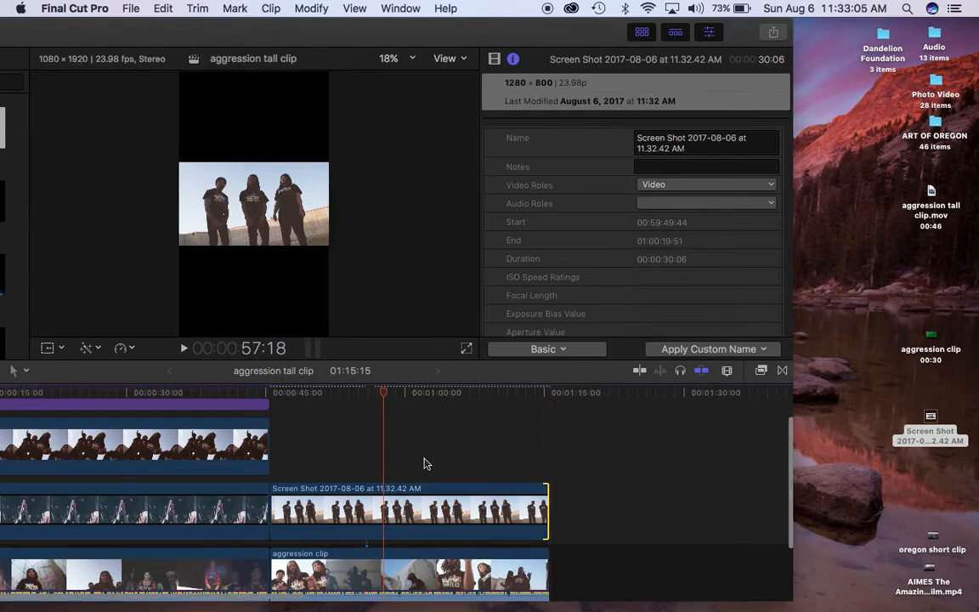
Transform the screenshot above the appended aggression clip by moving it into the upper third of the canvas, at about Y 626 px.
{"action": "left_click", "coordinate": [357, 510]}
{"action": "left_click", "coordinate": [280, 225]}
{"action": "left_click", "coordinate": [340, 504]}
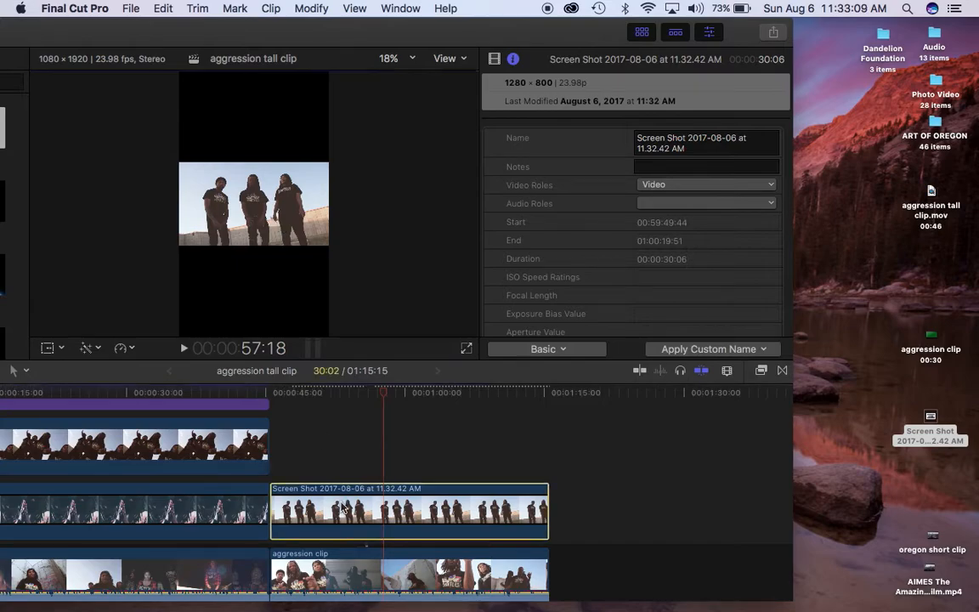
{"action": "left_click", "coordinate": [259, 211]}
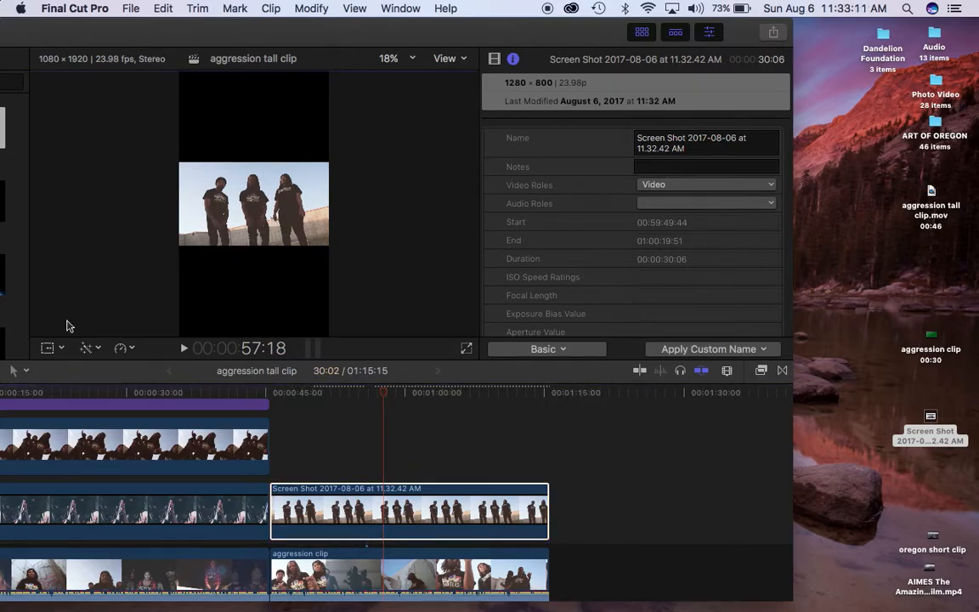
{"action": "left_click", "coordinate": [48, 349]}
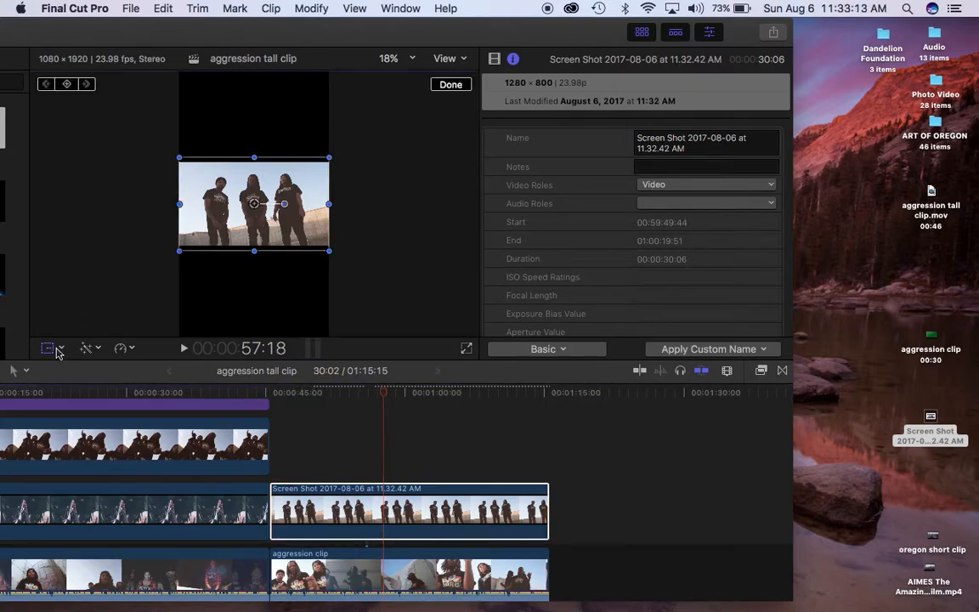
{"action": "left_click_drag", "start_coordinate": [223, 233], "coordinate": [225, 149]}
{"action": "left_click_drag", "start_coordinate": [224, 146], "coordinate": [224, 147]}
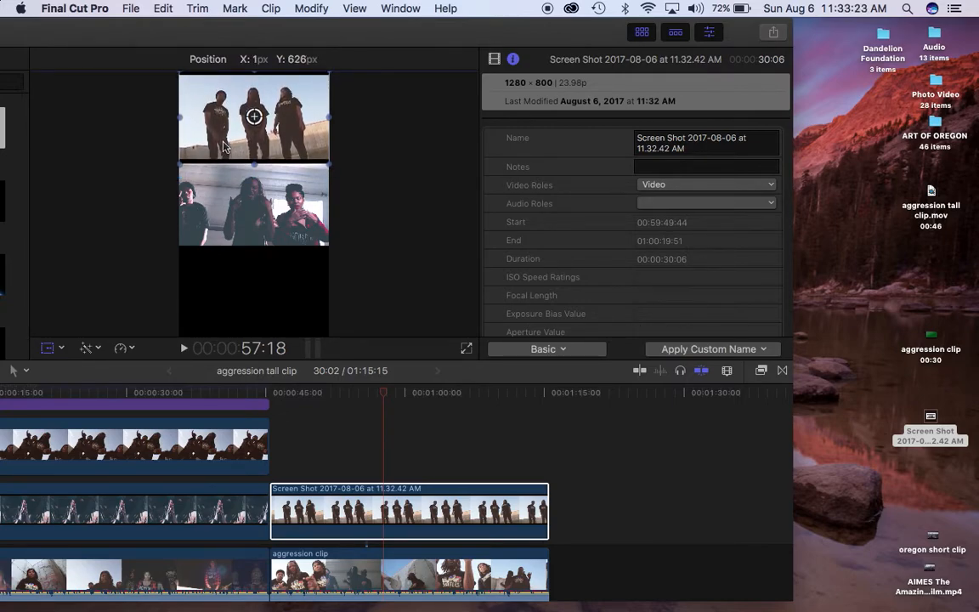
{"action": "left_click_drag", "start_coordinate": [223, 146], "coordinate": [224, 144]}
Reorder the timeline so the screenshot sits beneath the appended aggression clip, and select the screenshot.
{"action": "left_click", "coordinate": [357, 576]}
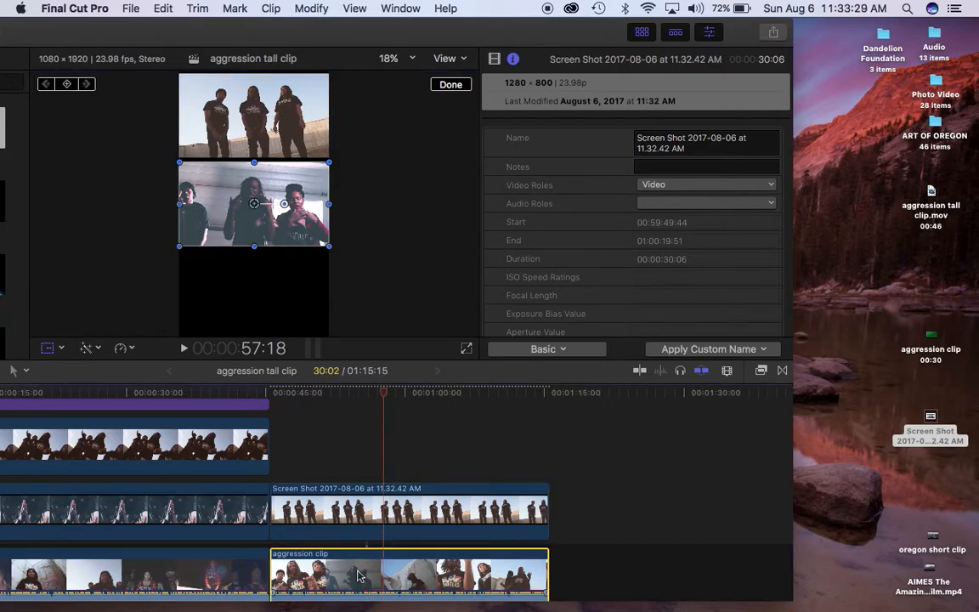
{"action": "left_click_drag", "start_coordinate": [379, 576], "coordinate": [405, 532]}
{"action": "left_click", "coordinate": [403, 513]}
{"action": "left_click", "coordinate": [247, 179]}
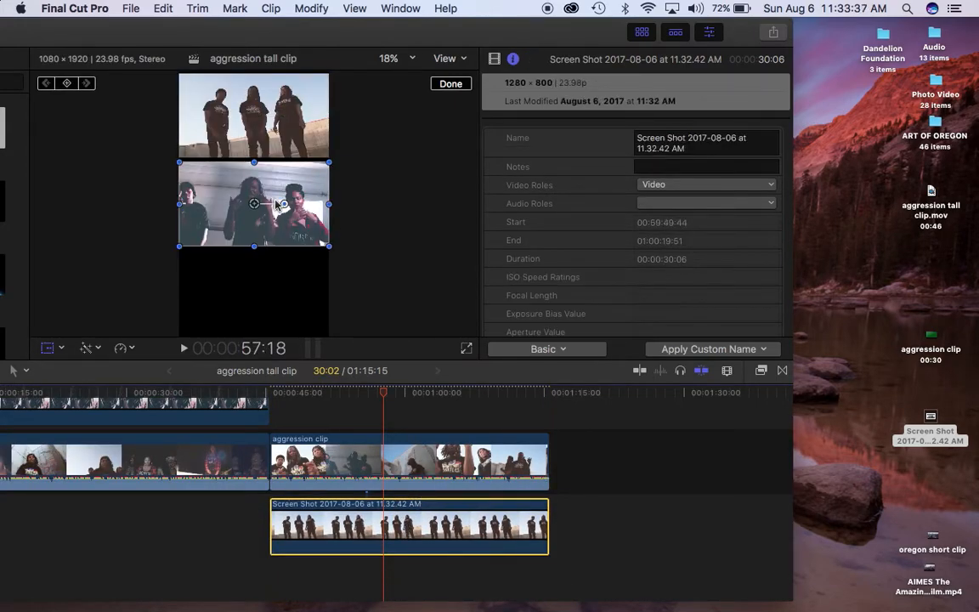
Enlarge the screenshot slightly and reposition it to fill the canvas above the video without a gap, closing the transform controls.
{"action": "mouse_move", "coordinate": [246, 142]}
{"action": "left_mouse_down"}
{"action": "mouse_move", "coordinate": [298, 142]}
{"action": "mouse_move", "coordinate": [246, 153]}
{"action": "left_mouse_up"}
{"action": "left_click_drag", "start_coordinate": [328, 167], "coordinate": [345, 176]}
{"action": "left_click_drag", "start_coordinate": [308, 141], "coordinate": [311, 137]}
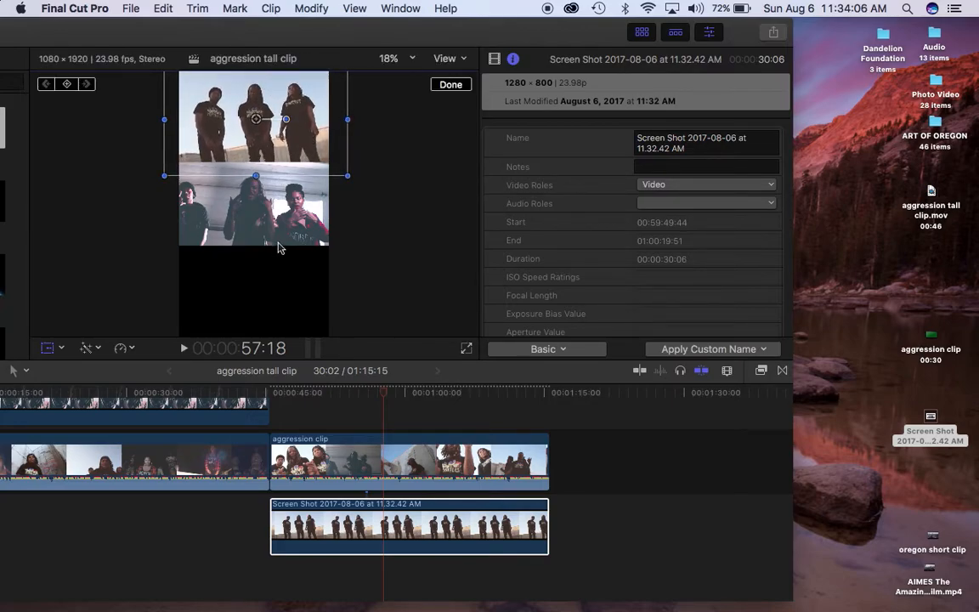
{"action": "left_click", "coordinate": [451, 84]}
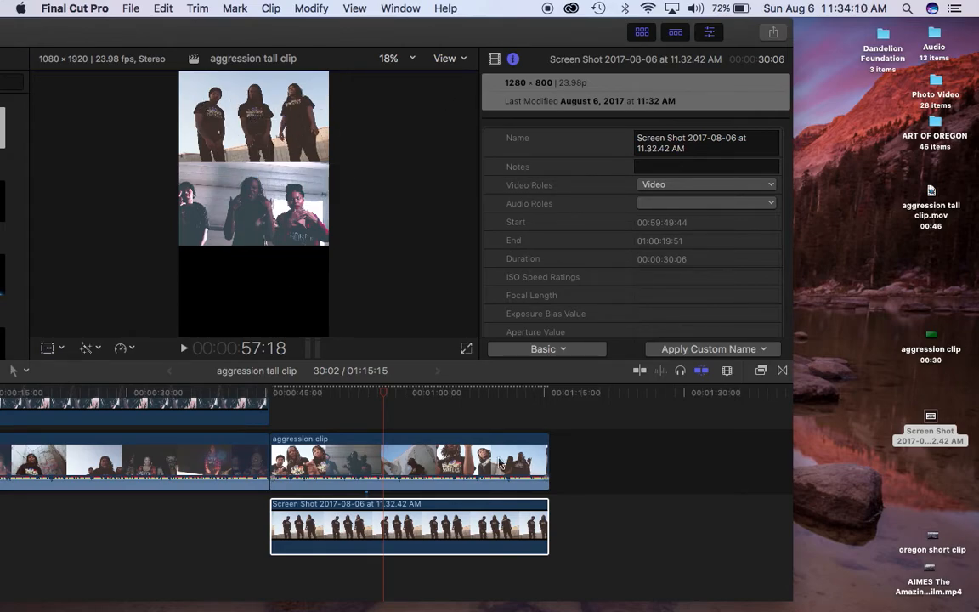
Find another frame of the desktop aggression clip in QuickTime Player and position its screenshot in the lower third of the canvas.
{"action": "left_click_drag", "start_coordinate": [321, 397], "coordinate": [411, 396]}
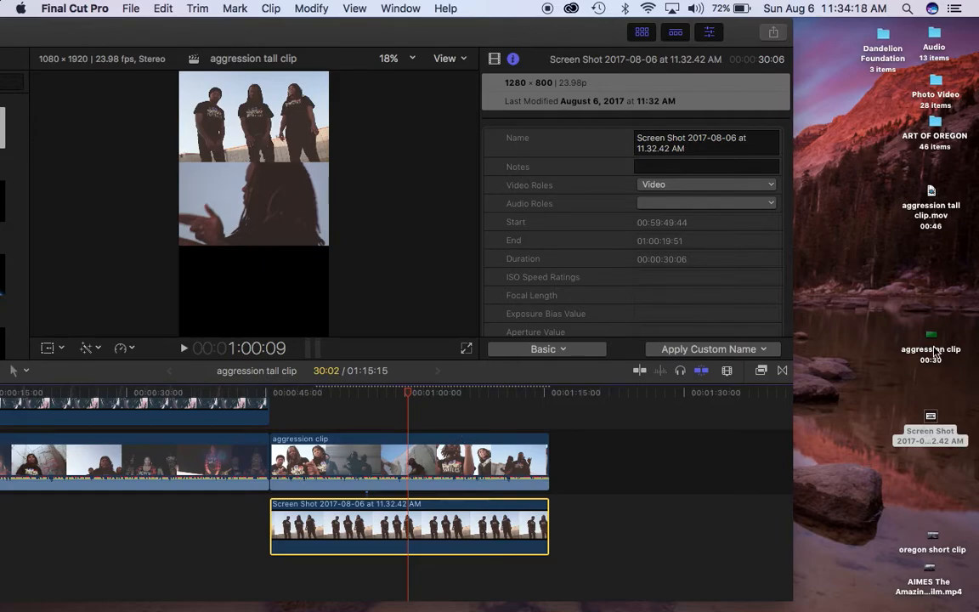
{"action": "double_click", "coordinate": [931, 340]}
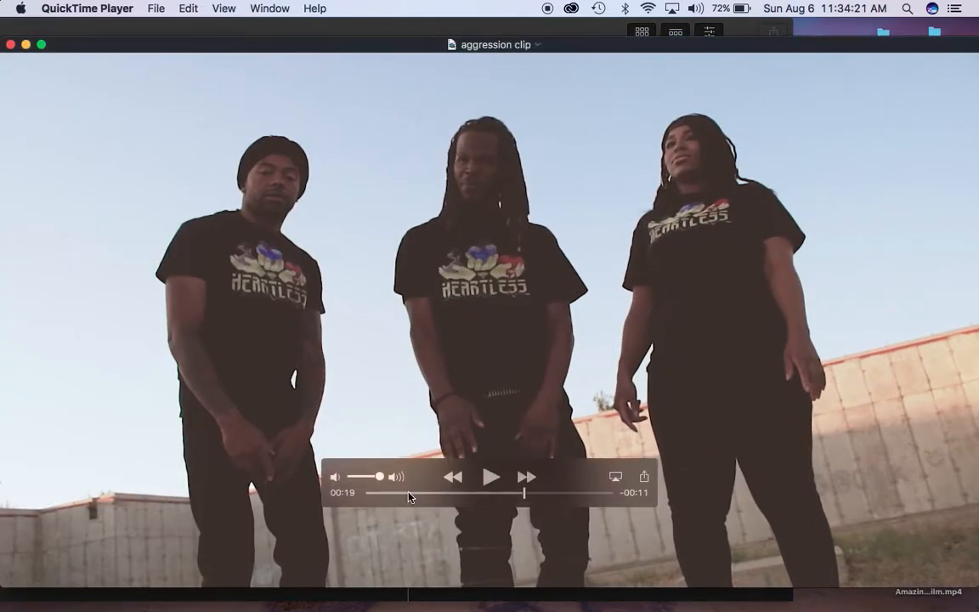
{"action": "left_click_drag", "start_coordinate": [409, 498], "coordinate": [565, 504]}
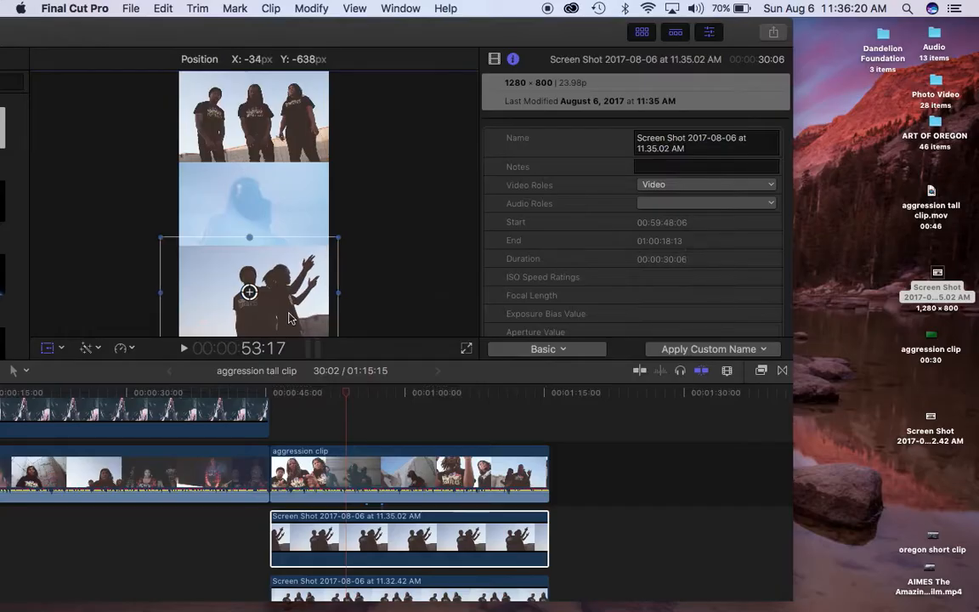
{"action": "left_click_drag", "start_coordinate": [272, 263], "coordinate": [280, 280]}
Play the stacked section from 49:08 and lower the system volume.
{"action": "left_click", "coordinate": [307, 394]}
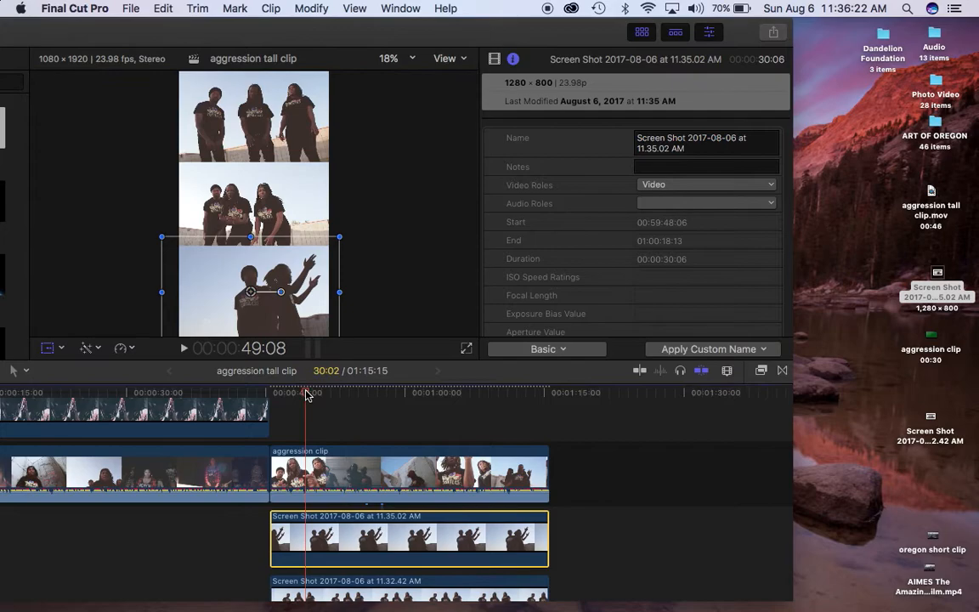
{"action": "key", "text": "space"}
{"action": "key", "text": "F12"}
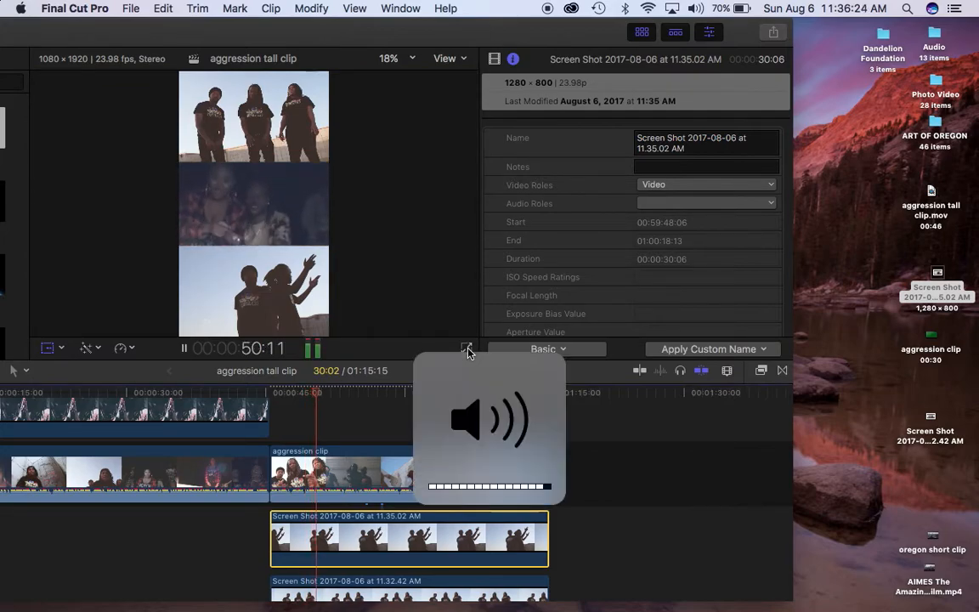
{"action": "key", "text": "F11"}
{"action": "key", "text": "F11"}
{"action": "key", "text": "F11"}
{"action": "key", "text": "F11"}
{"action": "key", "text": "F11"}
{"action": "key", "text": "F11"}
{"action": "key", "text": "F11"}
{"action": "key", "text": "F11"}
{"action": "key", "text": "F11"}
{"action": "key", "text": "F11"}
{"action": "key", "text": "F11"}
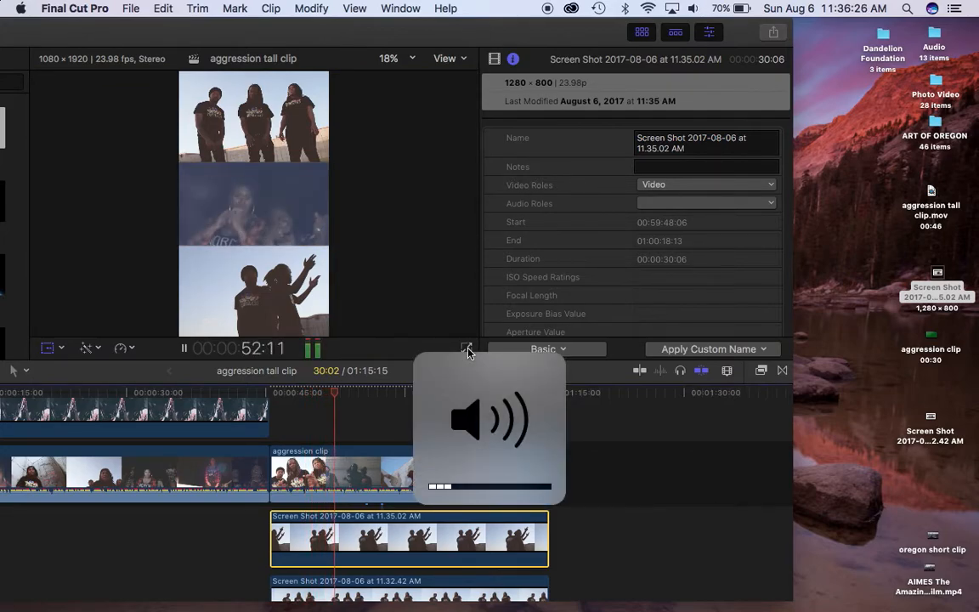
Preview the stacked stills and video in full screen, and stop playback.
{"action": "key", "text": "space"}
{"action": "left_click", "coordinate": [466, 350]}
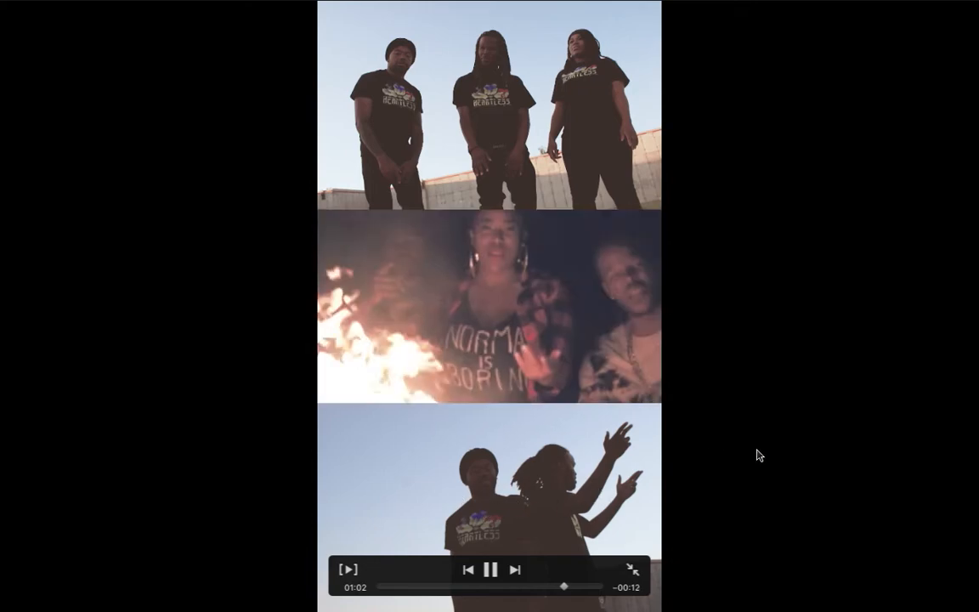
{"action": "key", "text": "Escape"}
{"action": "key", "text": "space"}
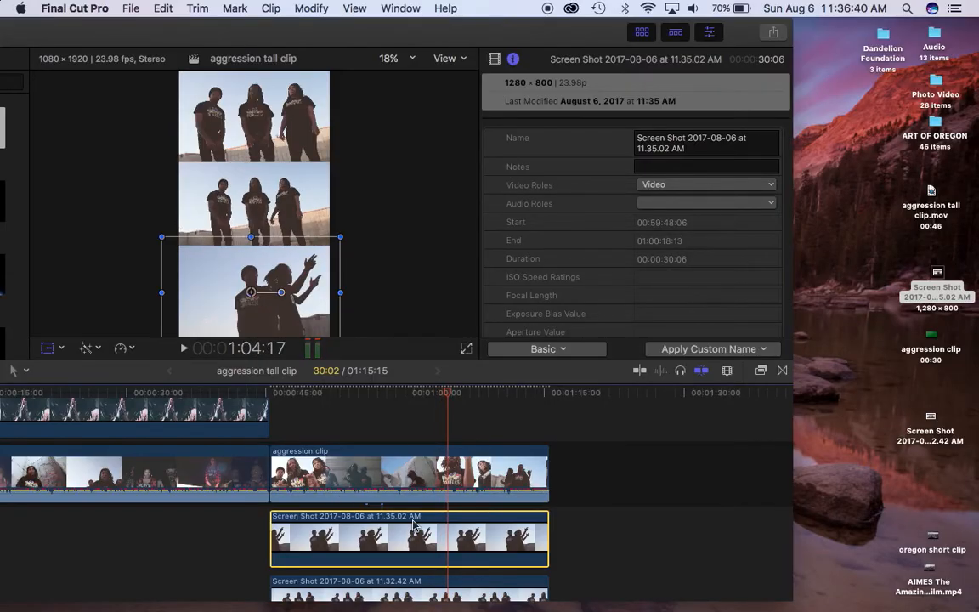
Copy the HEARTLESS title from the first section onto the appended aggression clip and trim it to that clip's end, 30:02 long.
{"action": "left_click", "coordinate": [383, 391]}
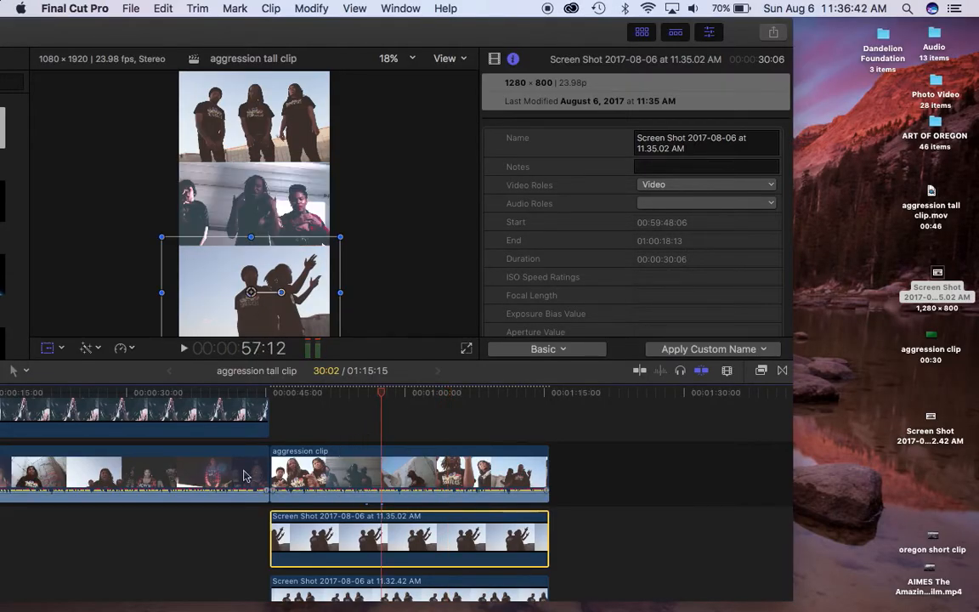
{"action": "scroll", "coordinate": [244, 475], "scroll_direction": "up", "scroll_amount": 4}
{"action": "scroll", "coordinate": [243, 474], "scroll_direction": "up", "scroll_amount": 3}
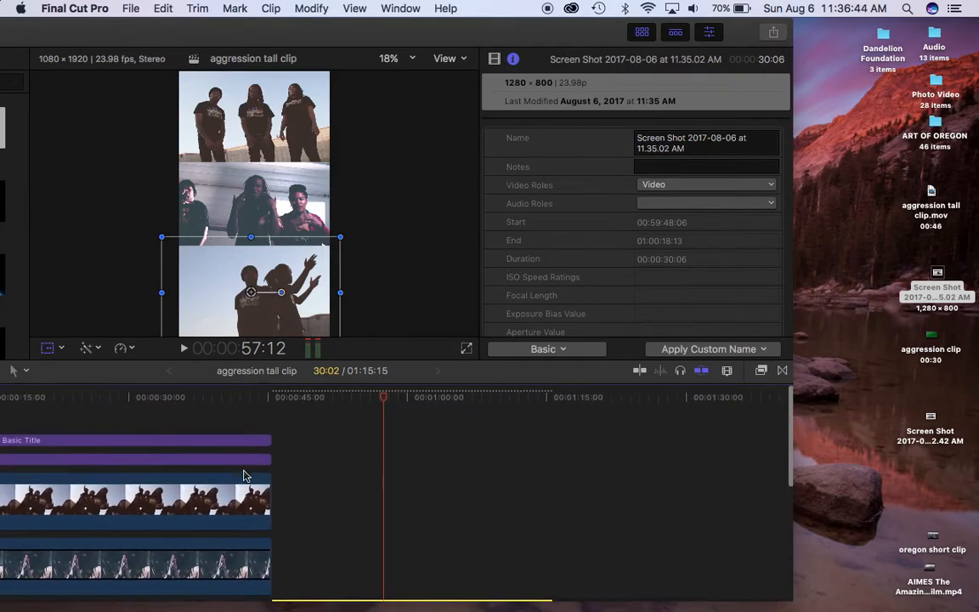
{"action": "left_click", "coordinate": [153, 393]}
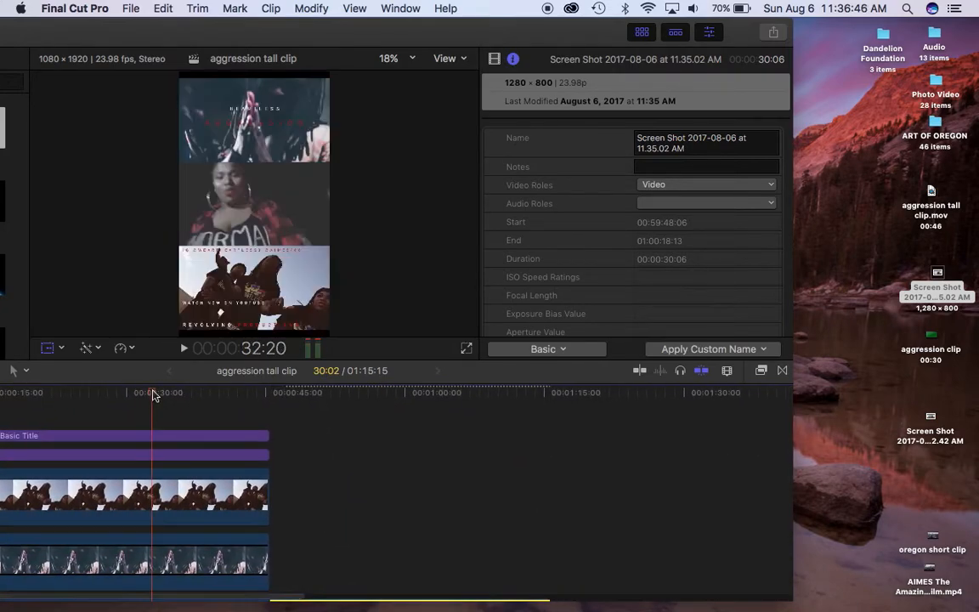
{"action": "left_click", "coordinate": [142, 437]}
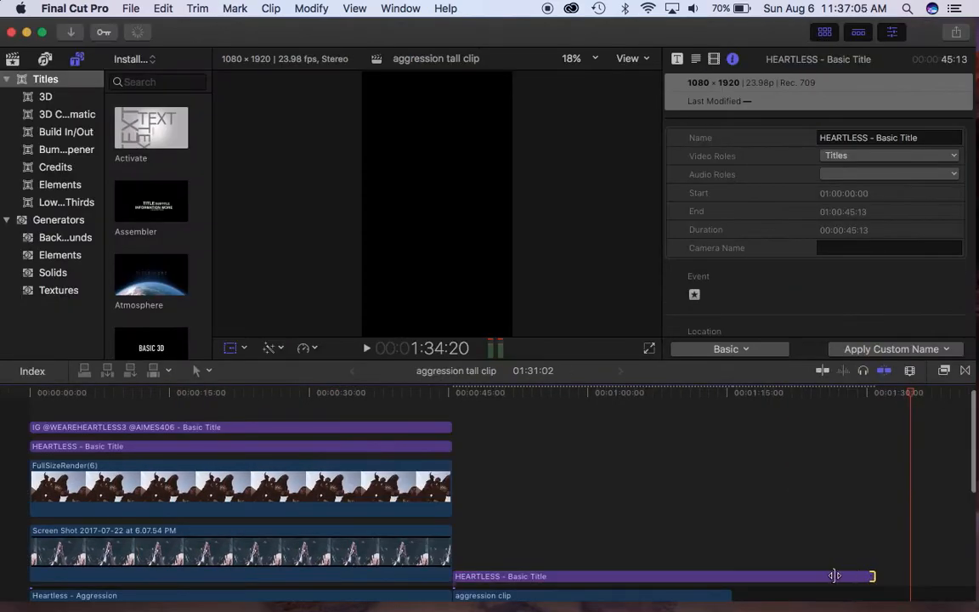
{"action": "left_click_drag", "start_coordinate": [834, 576], "coordinate": [729, 576]}
Check the copied HEARTLESS title in full screen without transform controls, and open its text for editing in the viewer.
{"action": "left_click", "coordinate": [545, 393]}
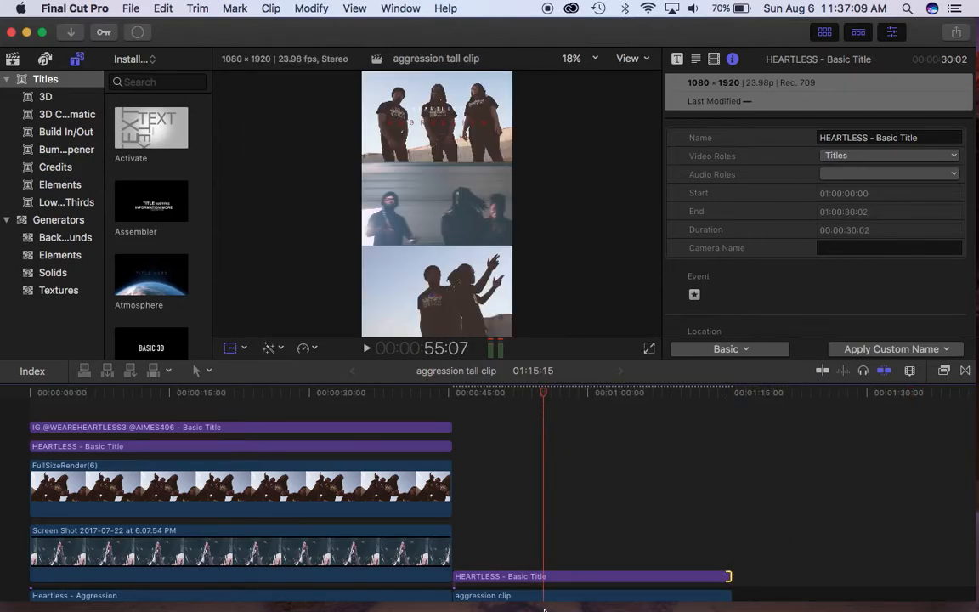
{"action": "left_click", "coordinate": [544, 577]}
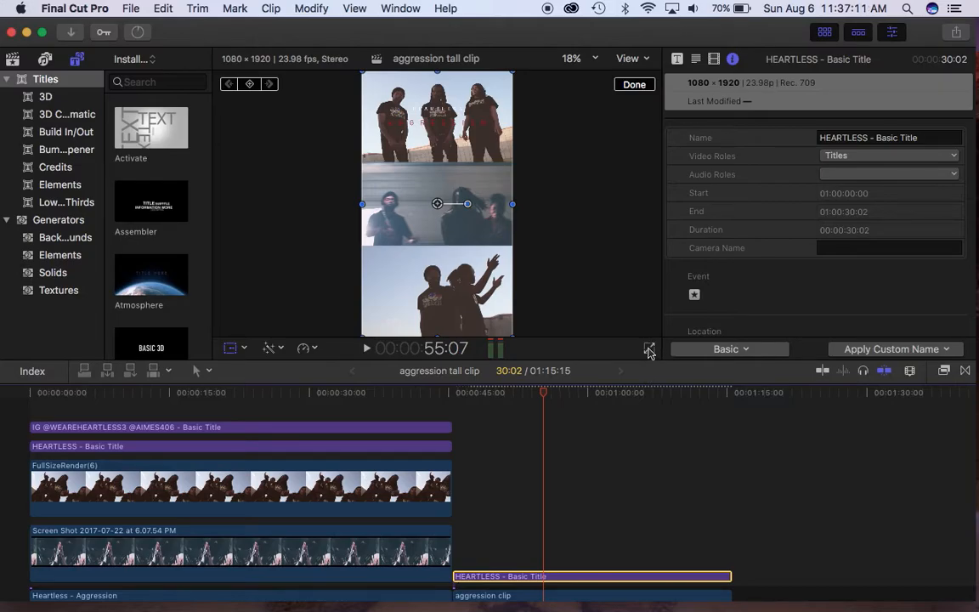
{"action": "left_click", "coordinate": [649, 352]}
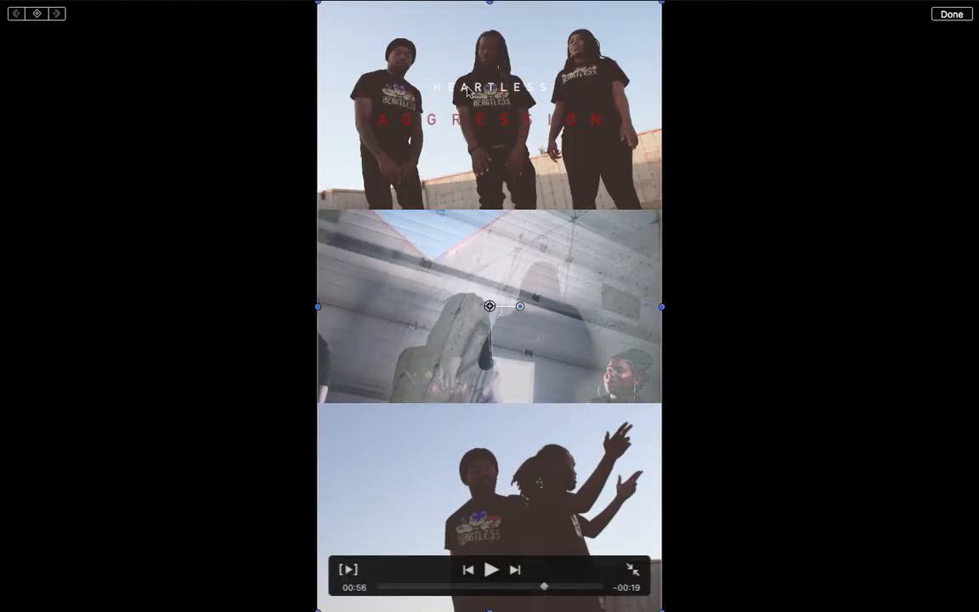
{"action": "left_click", "coordinate": [952, 14]}
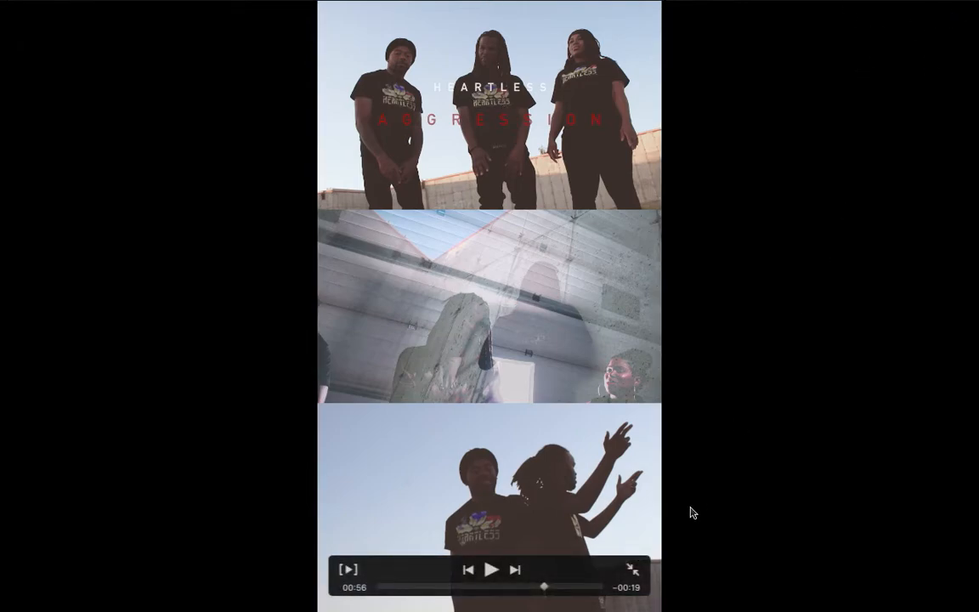
{"action": "key", "text": "Escape"}
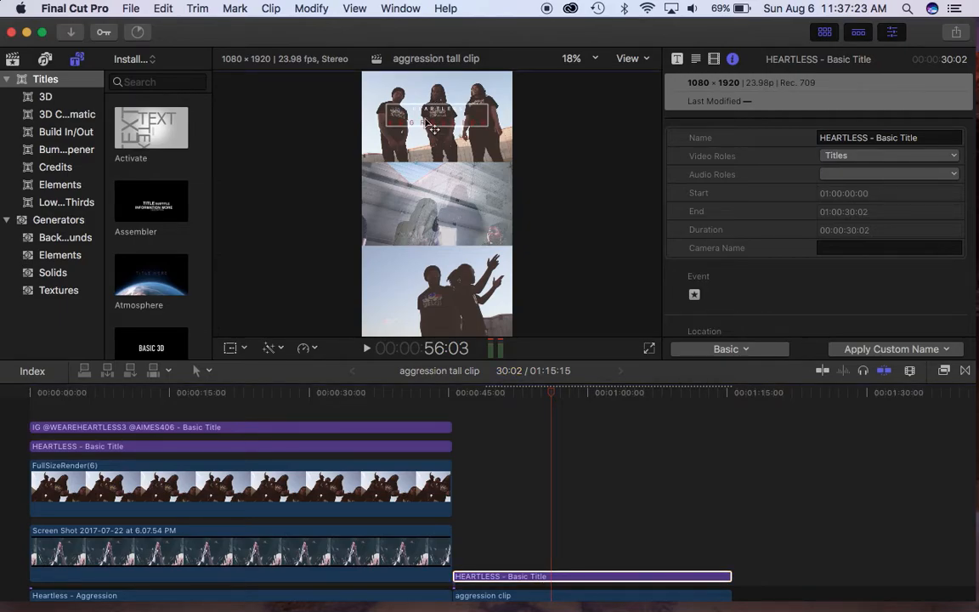
{"action": "double_click", "coordinate": [434, 128]}
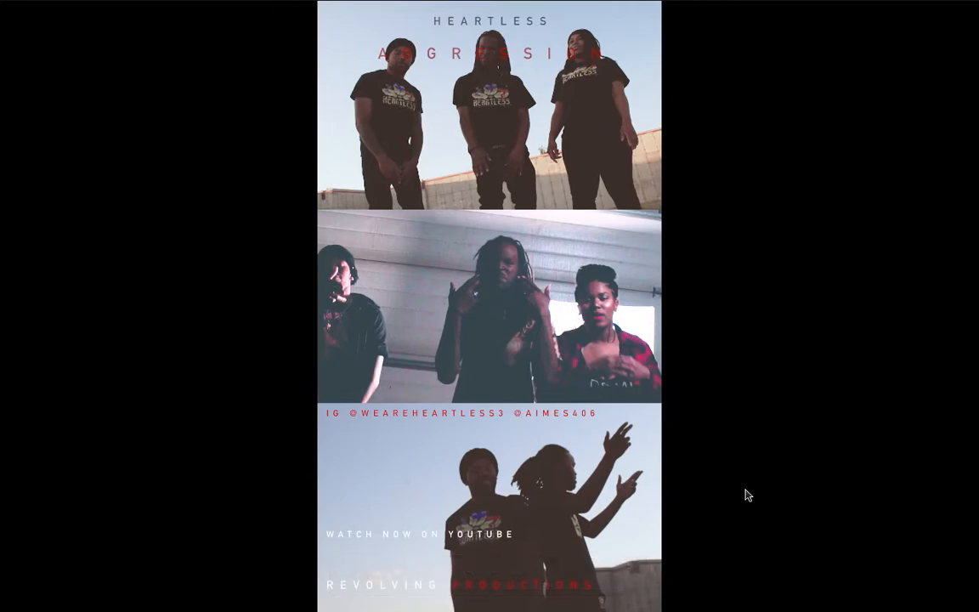
Review the titled compositions in full screen and skim the original section of the timeline to 30:22.
{"action": "mouse_move", "coordinate": [746, 500]}
{"action": "mouse_move", "coordinate": [453, 533]}
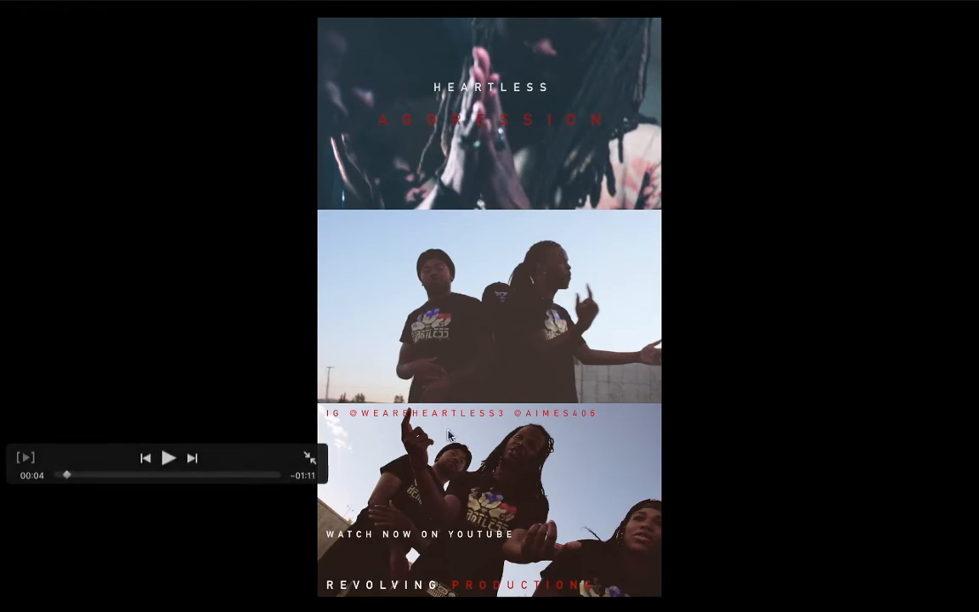
{"action": "key", "text": "space"}
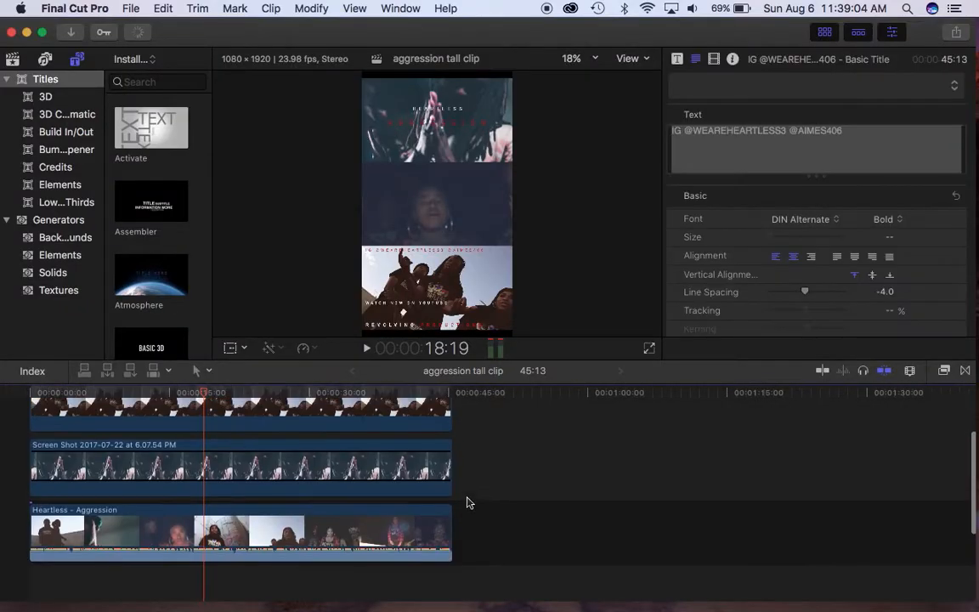
{"action": "scroll", "coordinate": [467, 502], "scroll_direction": "up", "scroll_amount": 5}
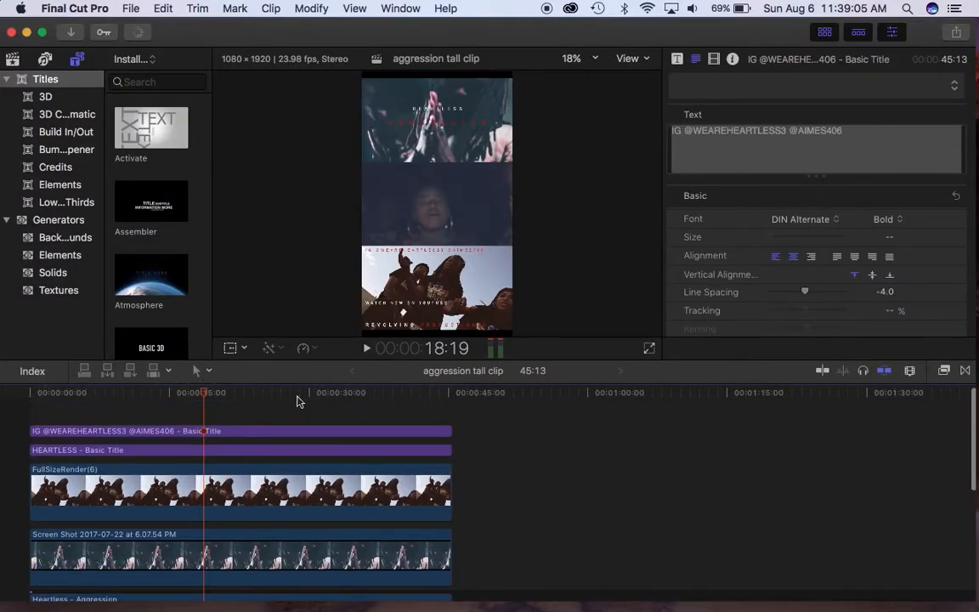
{"action": "left_click_drag", "start_coordinate": [261, 392], "coordinate": [317, 408]}
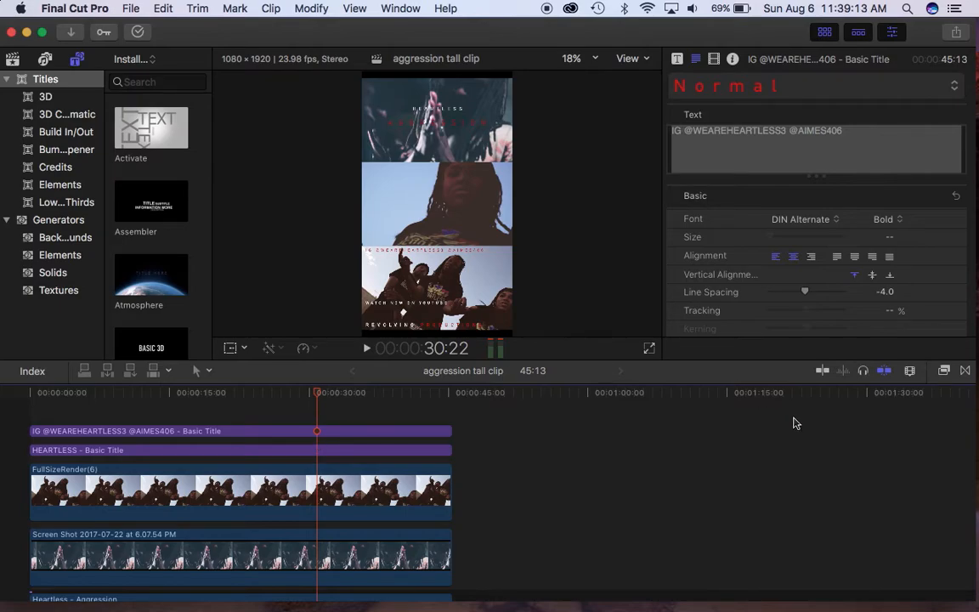
Set up a Master File export of the aggression tall clip project with H.264 as the video codec.
{"action": "left_click", "coordinate": [957, 33]}
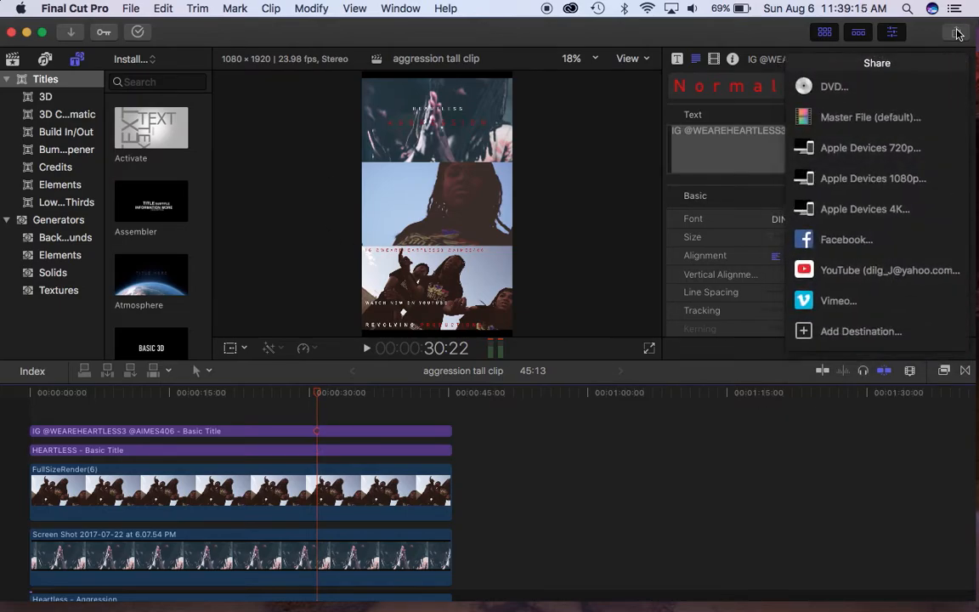
{"action": "left_click", "coordinate": [864, 118]}
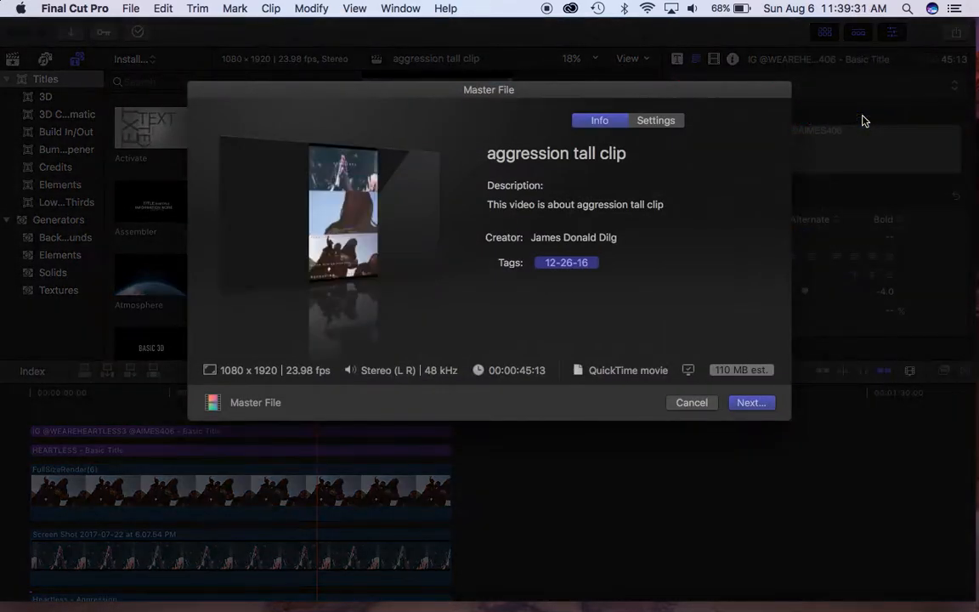
{"action": "left_click", "coordinate": [659, 121]}
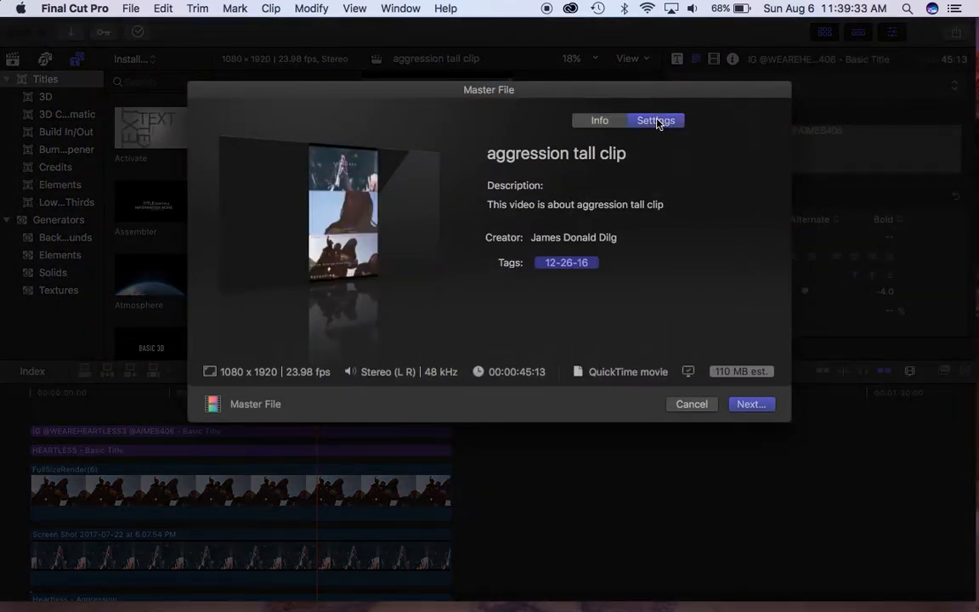
{"action": "left_click", "coordinate": [609, 212]}
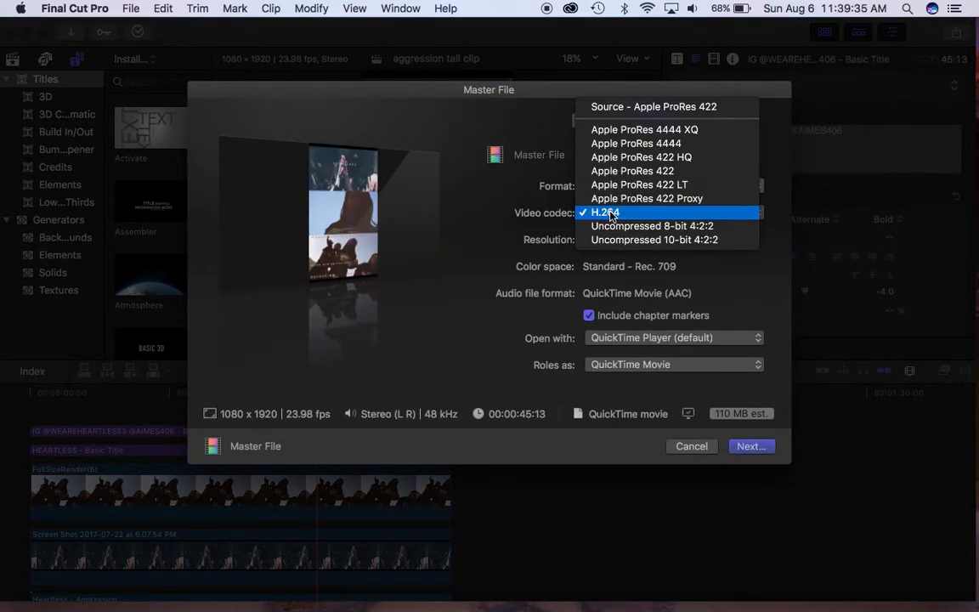
{"action": "left_click", "coordinate": [629, 213]}
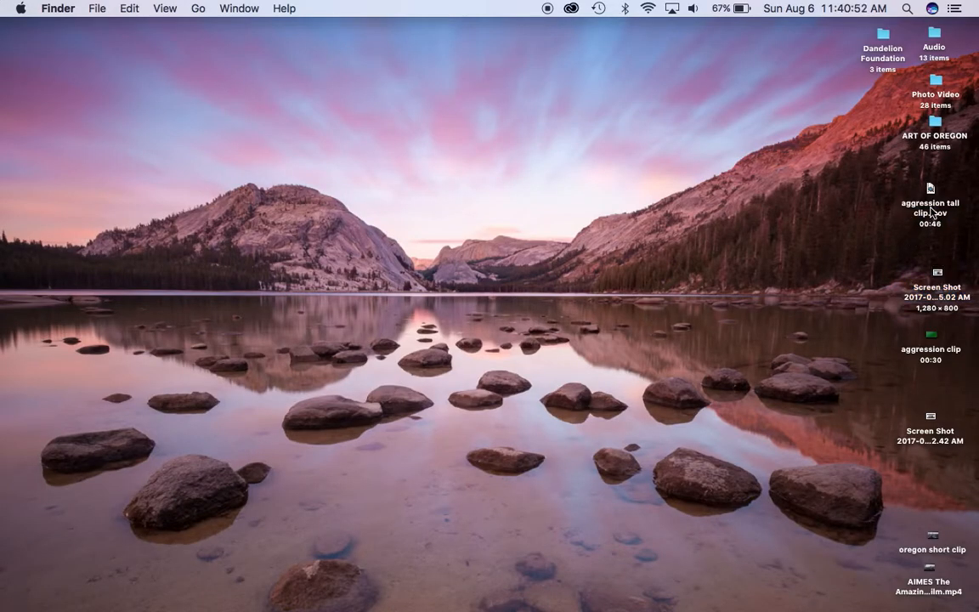
{"action": "left_click", "coordinate": [932, 212]}
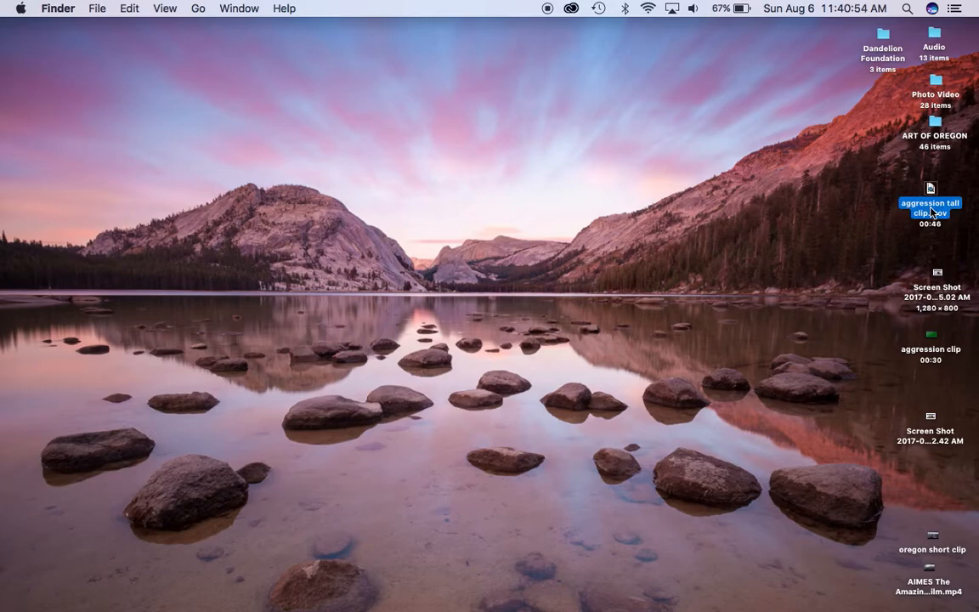
{"action": "right_click", "coordinate": [932, 213]}
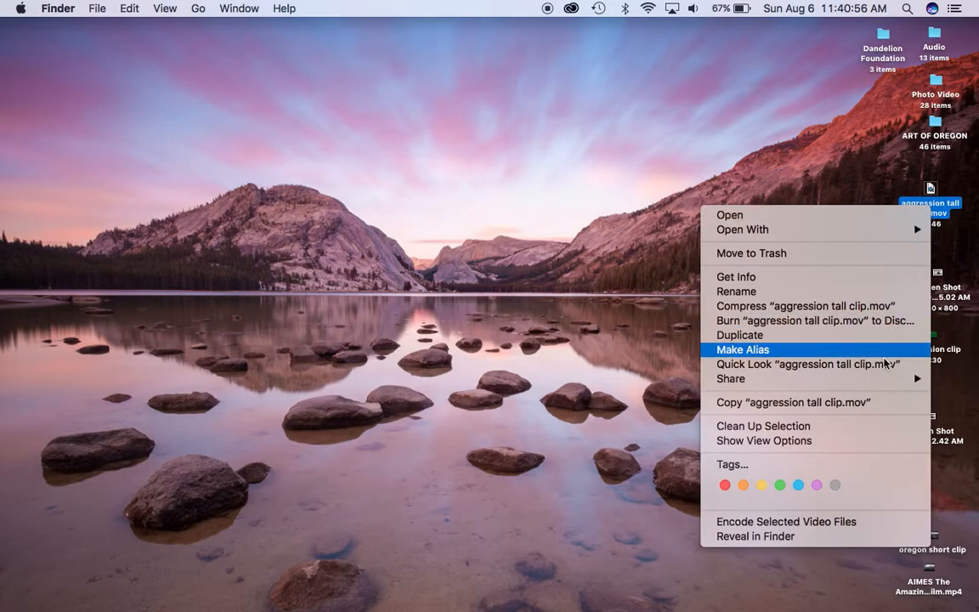
{"action": "mouse_move", "coordinate": [877, 380]}
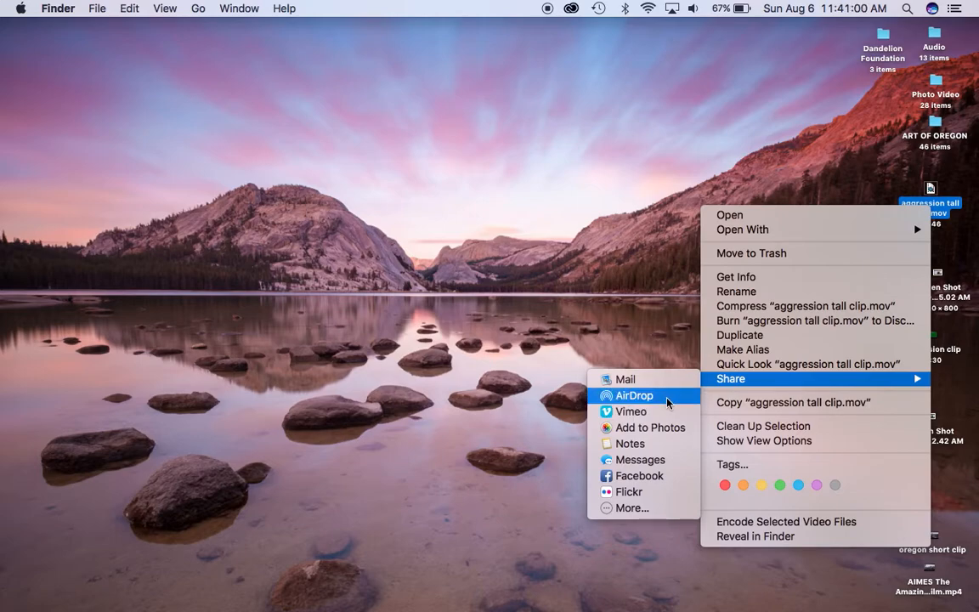
{"action": "left_click", "coordinate": [682, 251]}
Share the exported aggression tall clip.mov from the desktop to the iPhone through AirDrop and close the transfer dialog.
{"action": "right_click", "coordinate": [922, 211]}
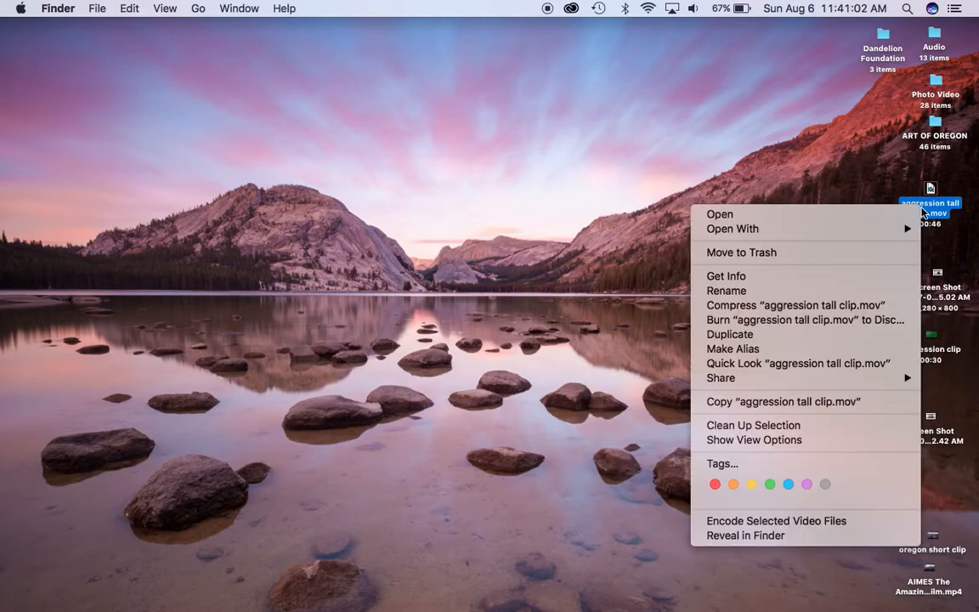
{"action": "mouse_move", "coordinate": [819, 378]}
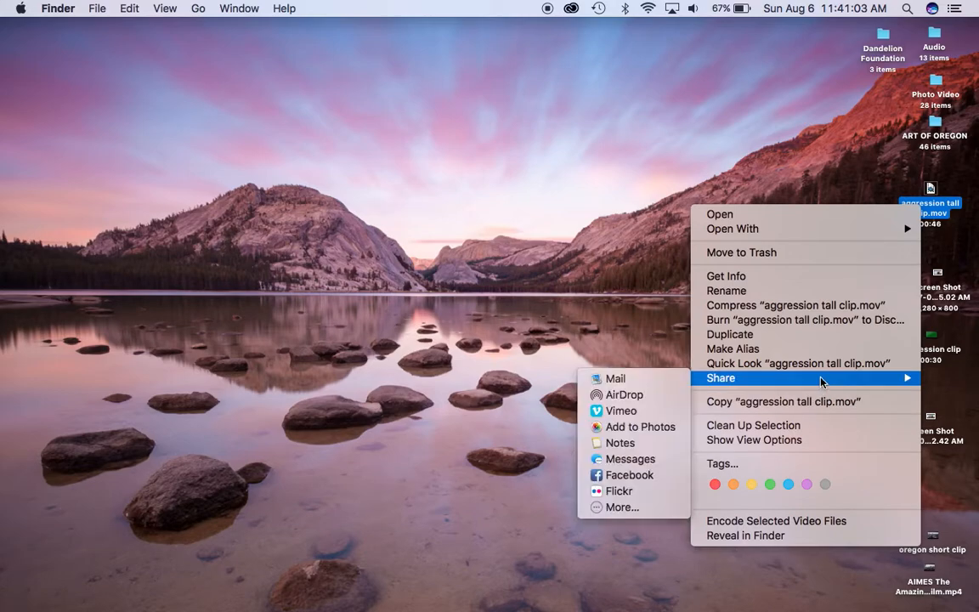
{"action": "left_click", "coordinate": [624, 395]}
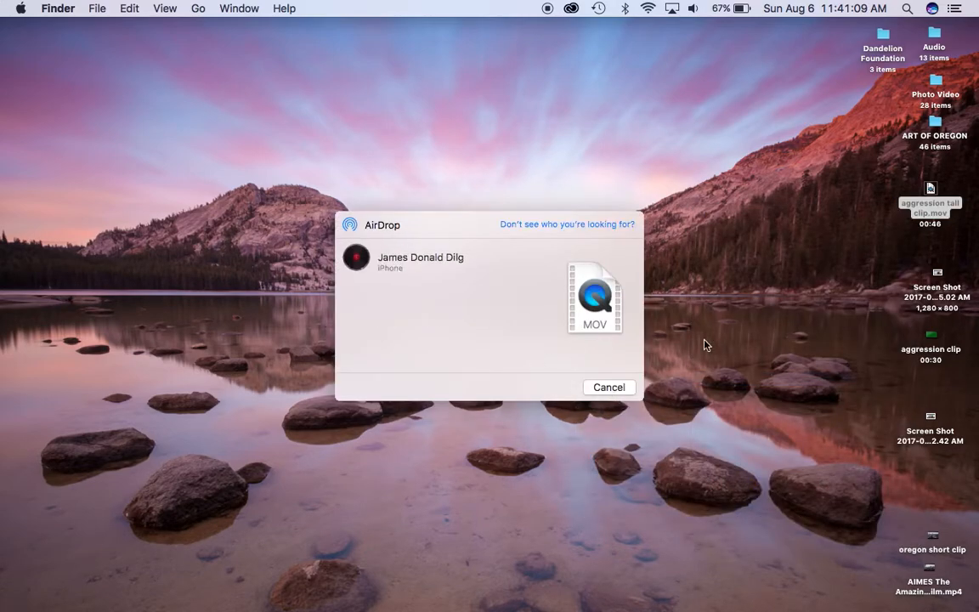
{"action": "left_click", "coordinate": [361, 260]}
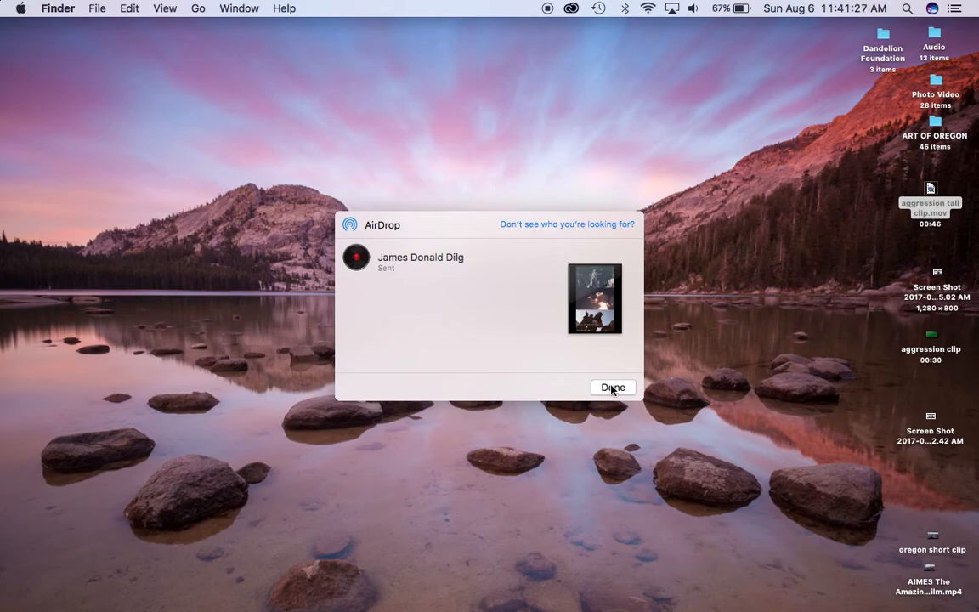
{"action": "left_click", "coordinate": [612, 387]}
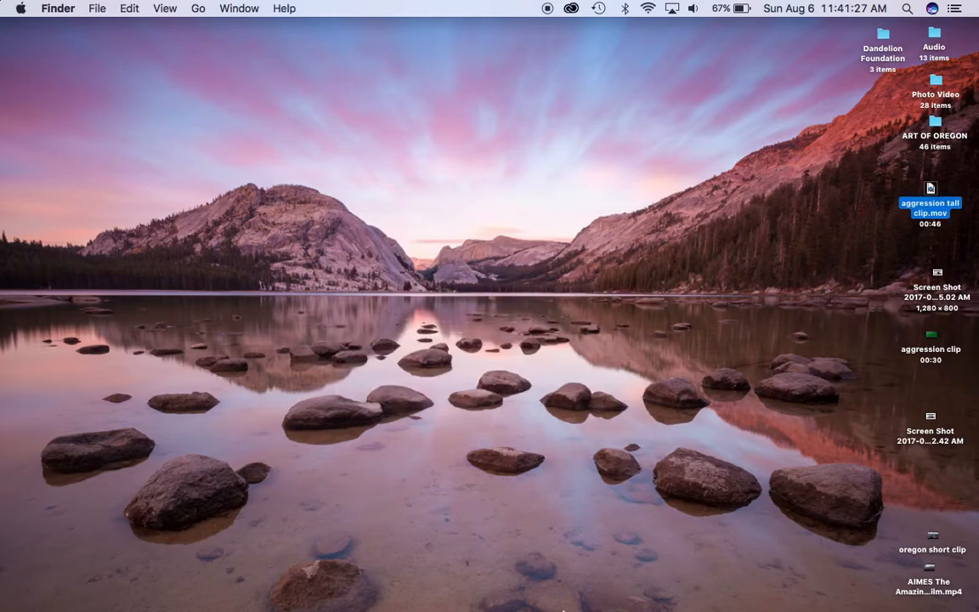
{"action": "mouse_move", "coordinate": [470, 595]}
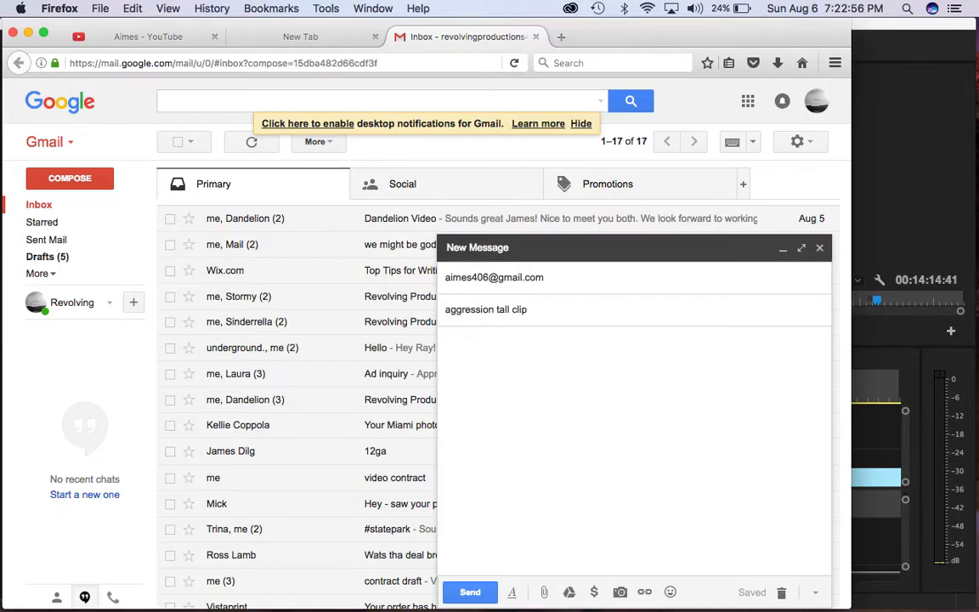